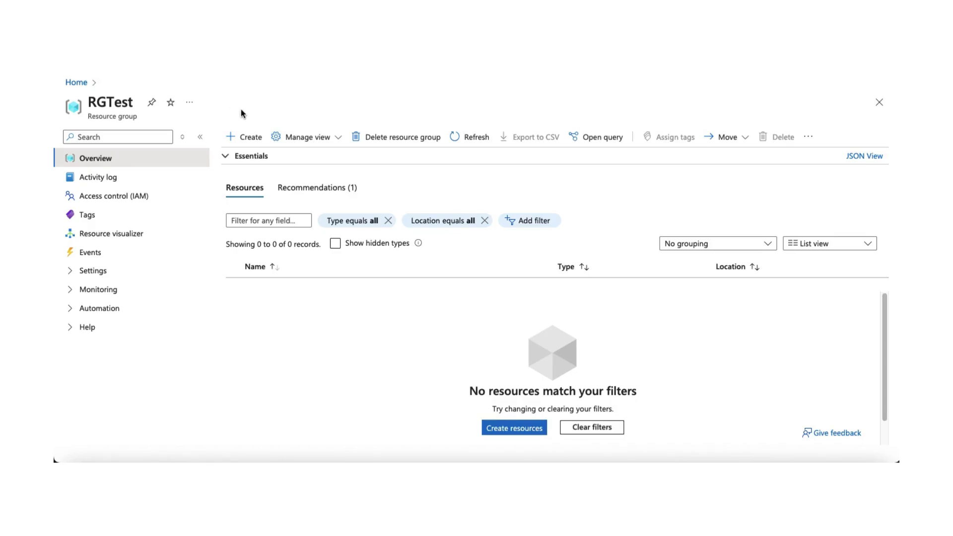
Search the Marketplace for "virtual network" from the RGTest resource group and start creating Microsoft's Virtual network resource
{"action": "left_click", "coordinate": [244, 138]}
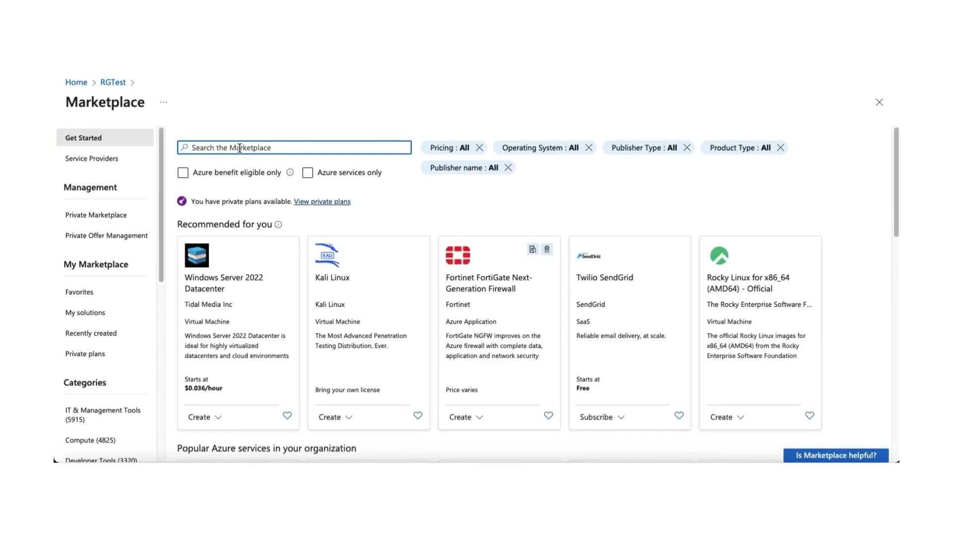
{"action": "type", "text": "virtual network"}
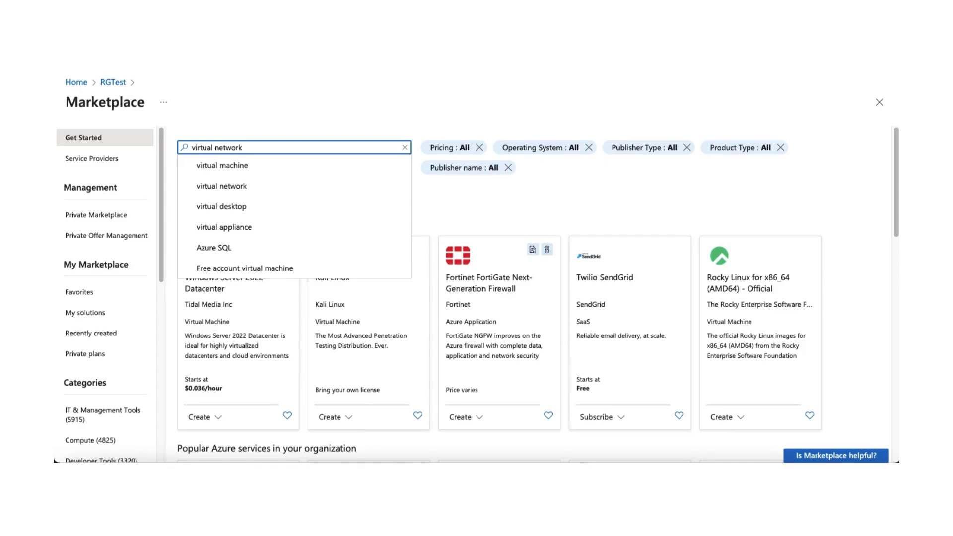
{"action": "left_click", "coordinate": [237, 165]}
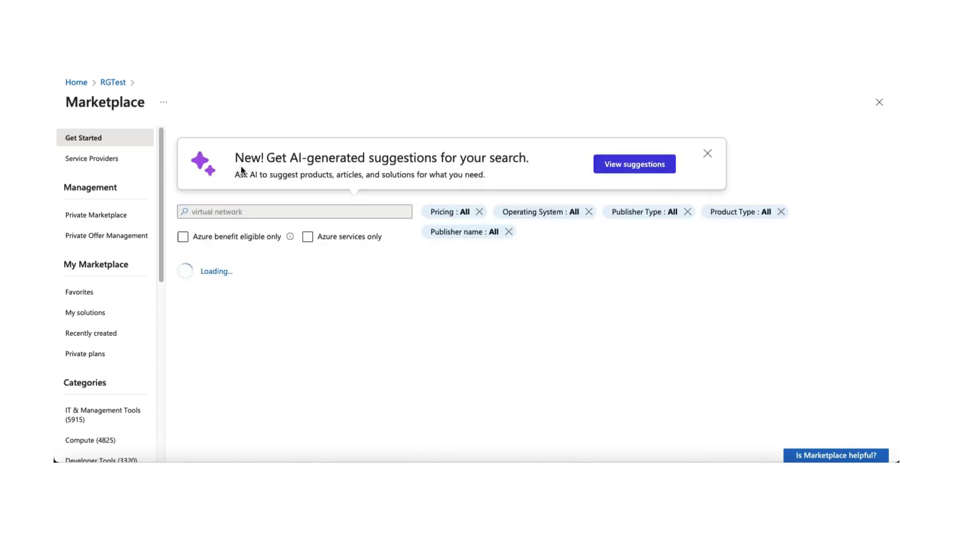
{"action": "left_click", "coordinate": [707, 154]}
{"action": "scroll", "coordinate": [467, 286], "scroll_direction": "down", "scroll_amount": 2}
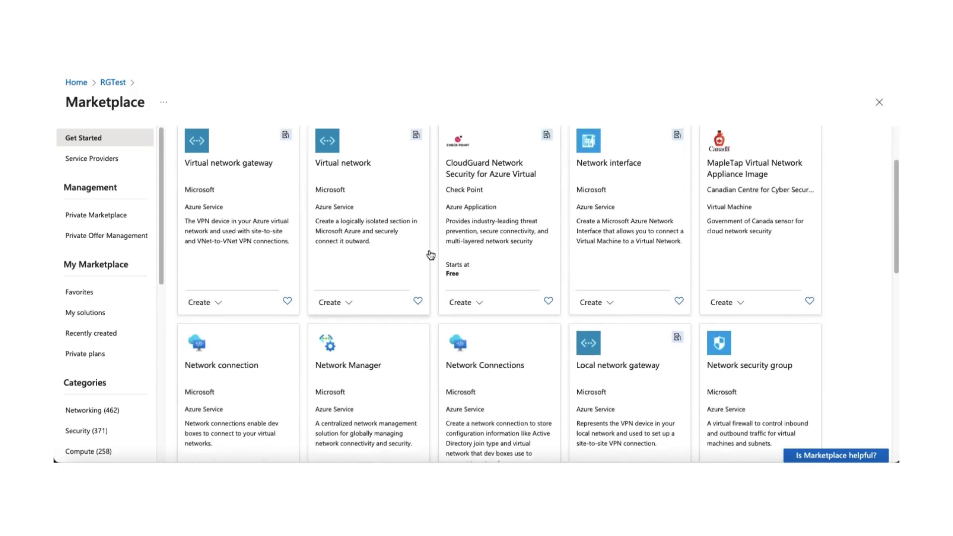
{"action": "scroll", "coordinate": [377, 239], "scroll_direction": "up", "scroll_amount": 1}
{"action": "left_click", "coordinate": [329, 365]}
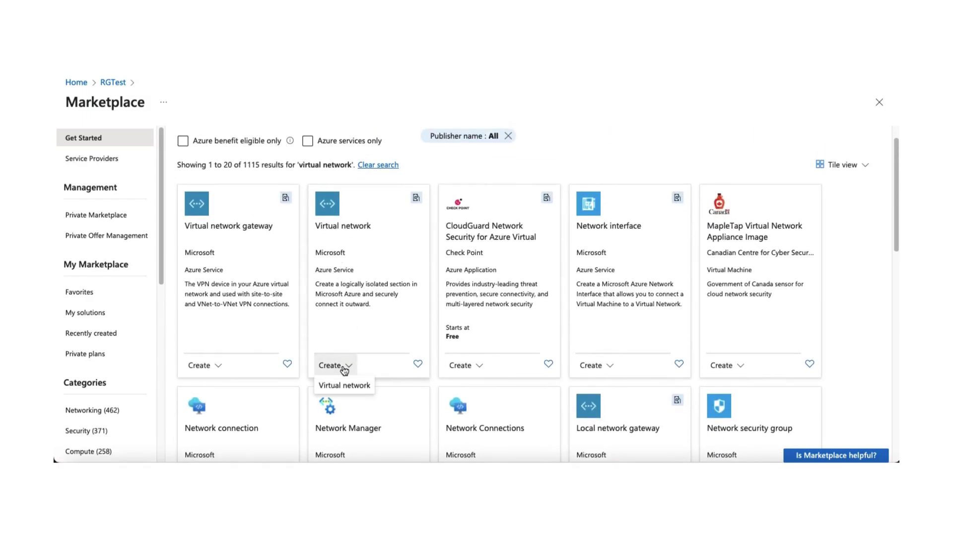
{"action": "left_click", "coordinate": [349, 393]}
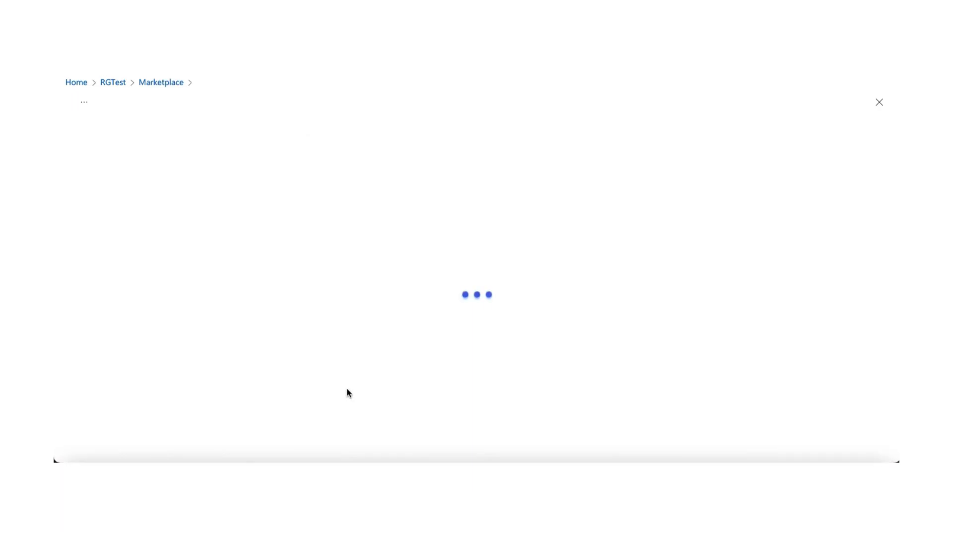
Name the virtual network vnet-test, set its region to (Europe) France Central, and continue to the security settings
{"action": "left_click_drag", "start_coordinate": [886, 231], "coordinate": [886, 261]}
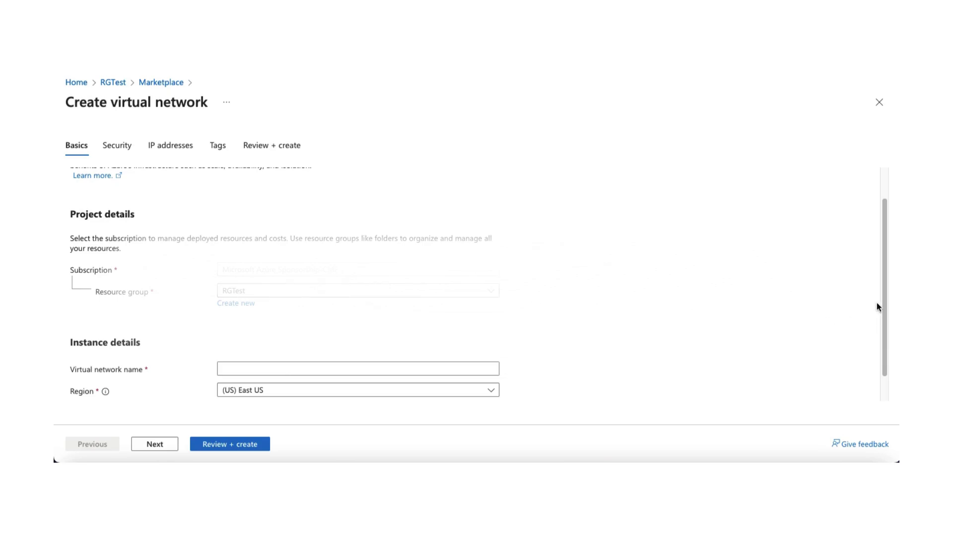
{"action": "left_click_drag", "start_coordinate": [884, 298], "coordinate": [884, 321]}
{"action": "left_click", "coordinate": [410, 335]}
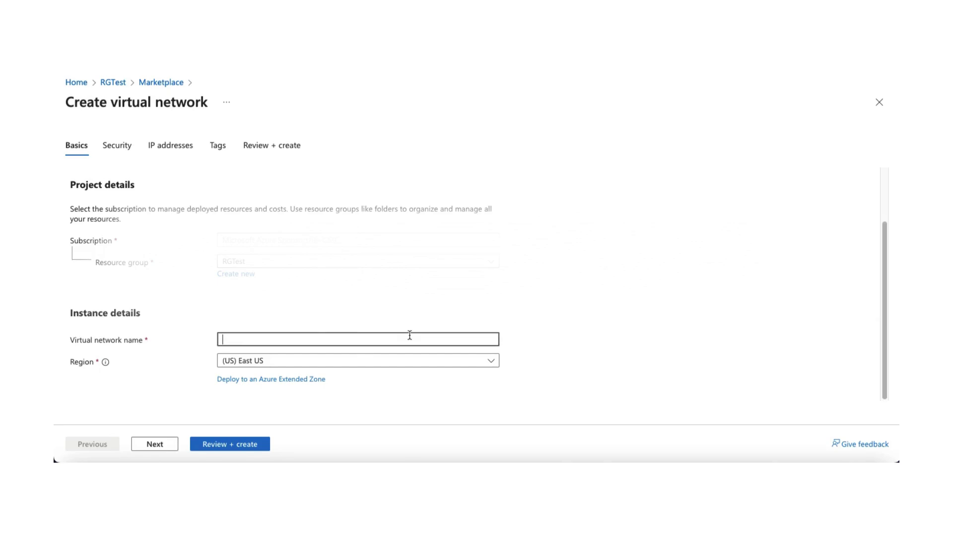
{"action": "type", "text": "vnet-test"}
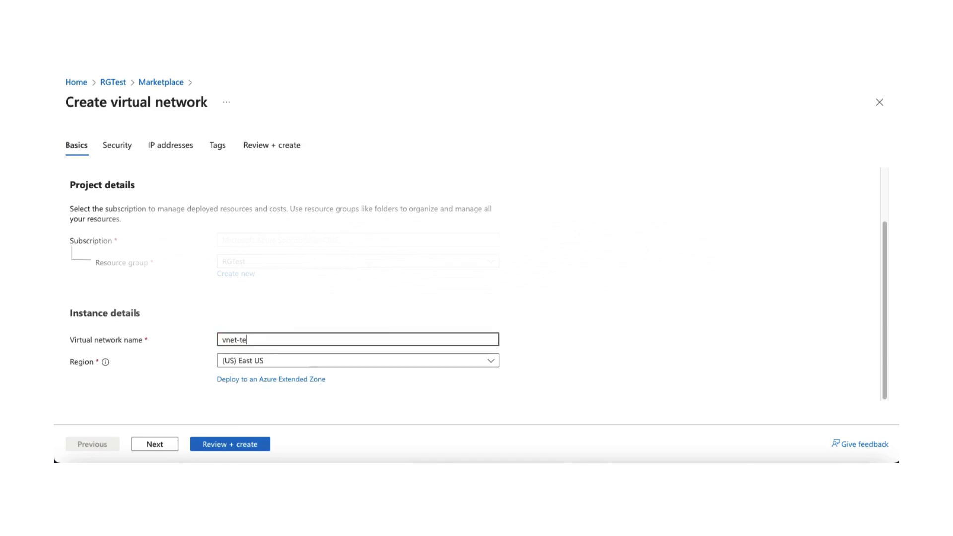
{"action": "left_click", "coordinate": [320, 360]}
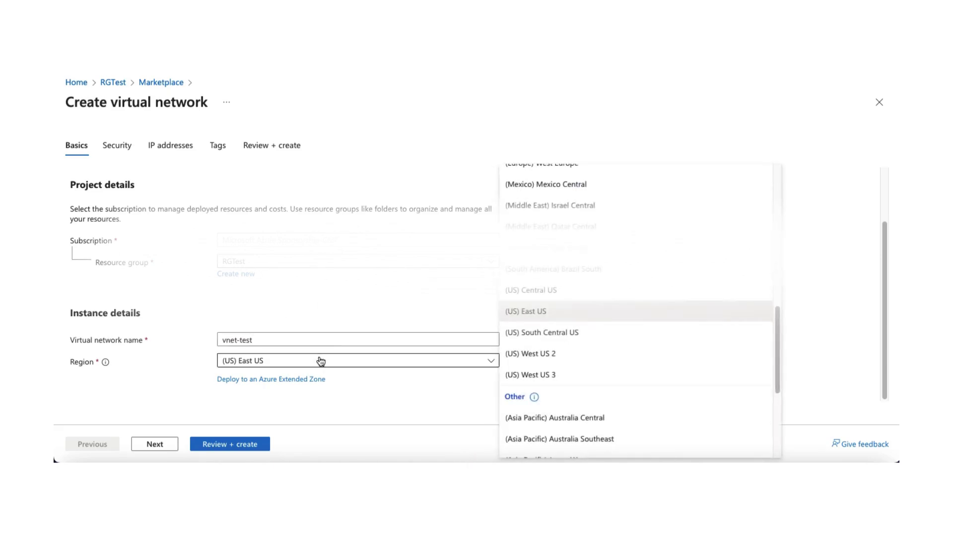
{"action": "scroll", "coordinate": [633, 317], "scroll_direction": "up", "scroll_amount": 3}
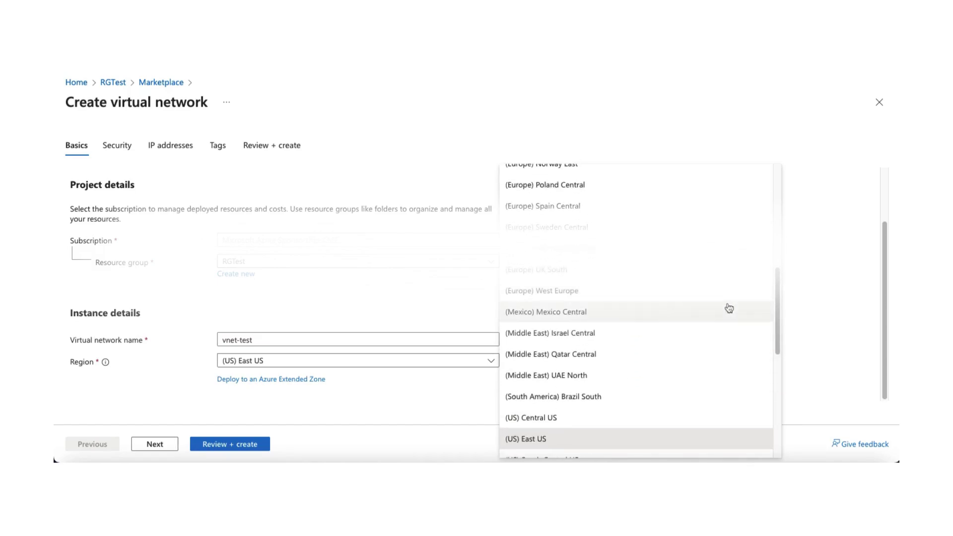
{"action": "left_click_drag", "start_coordinate": [777, 309], "coordinate": [773, 261]}
{"action": "left_click", "coordinate": [641, 228]}
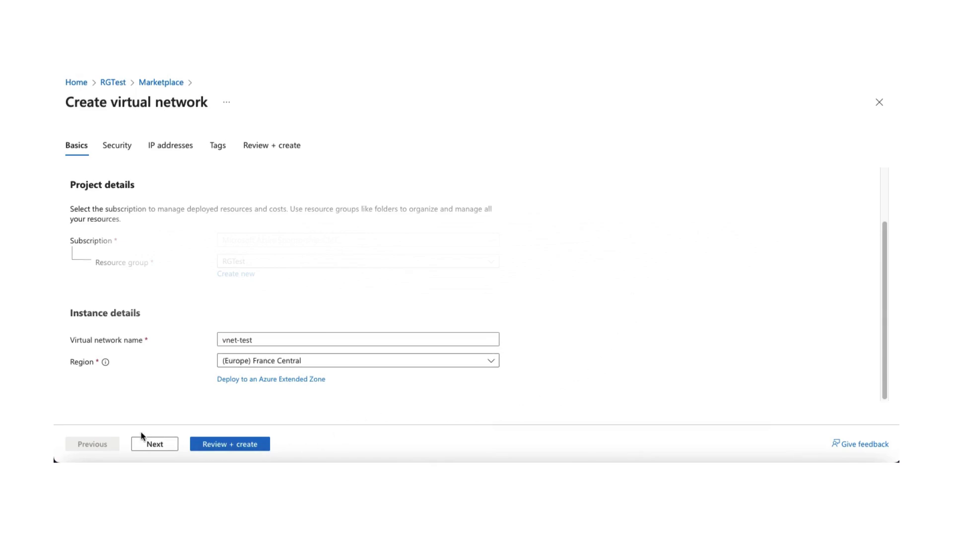
{"action": "left_click", "coordinate": [149, 444]}
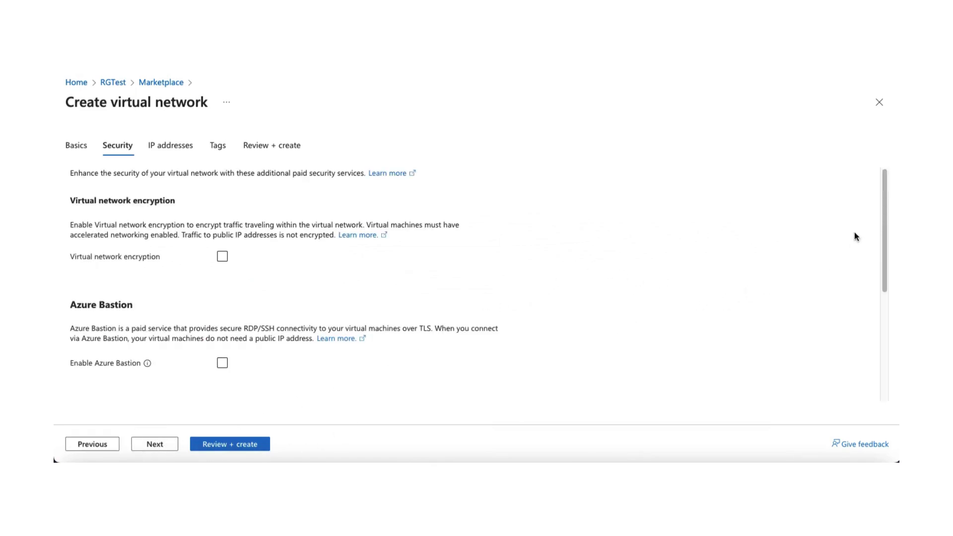
Enable Azure Bastion temporarily to inspect its host name and public IP address options, and disable it again
{"action": "left_click", "coordinate": [888, 200]}
{"action": "left_click", "coordinate": [223, 257]}
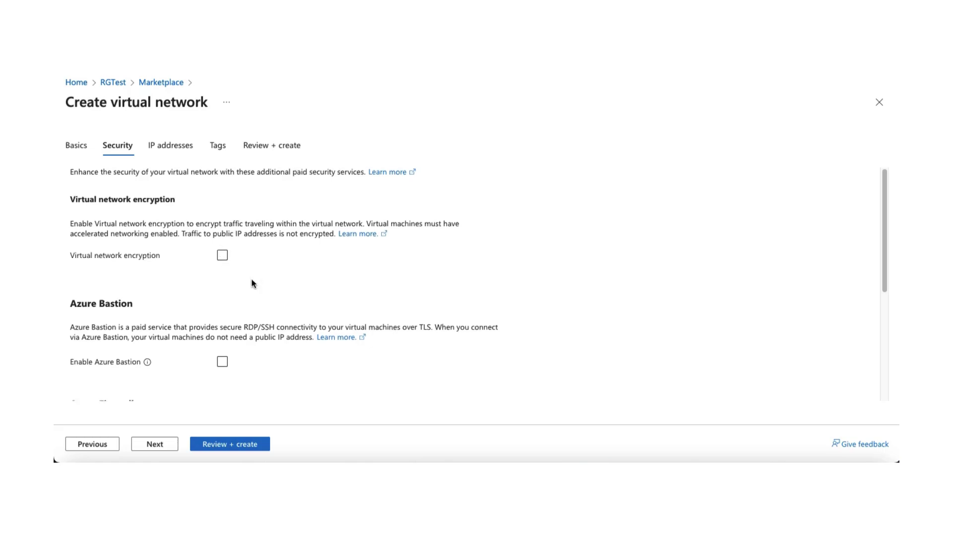
{"action": "scroll", "coordinate": [251, 279], "scroll_direction": "down", "scroll_amount": 1}
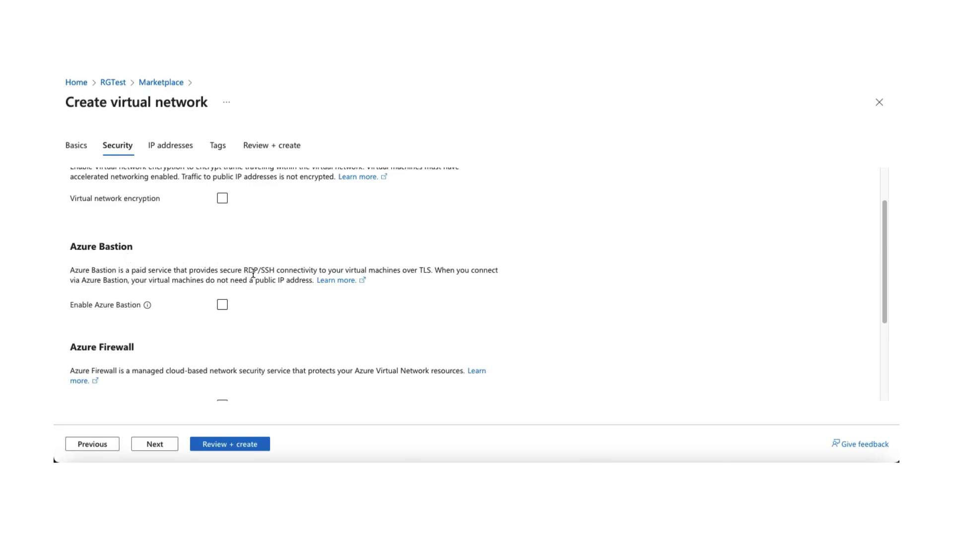
{"action": "left_click", "coordinate": [222, 305]}
{"action": "left_click", "coordinate": [223, 307]}
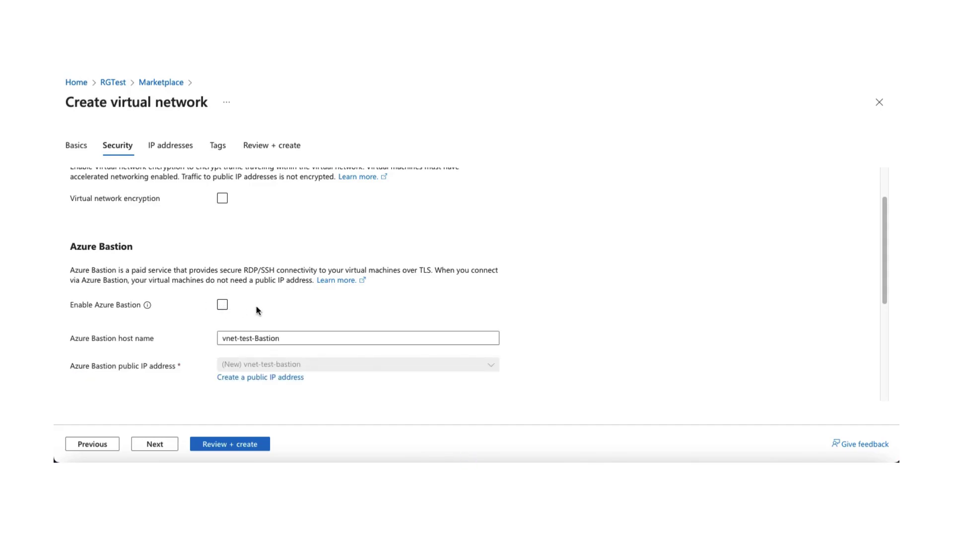
{"action": "scroll", "coordinate": [282, 311], "scroll_direction": "down", "scroll_amount": 1}
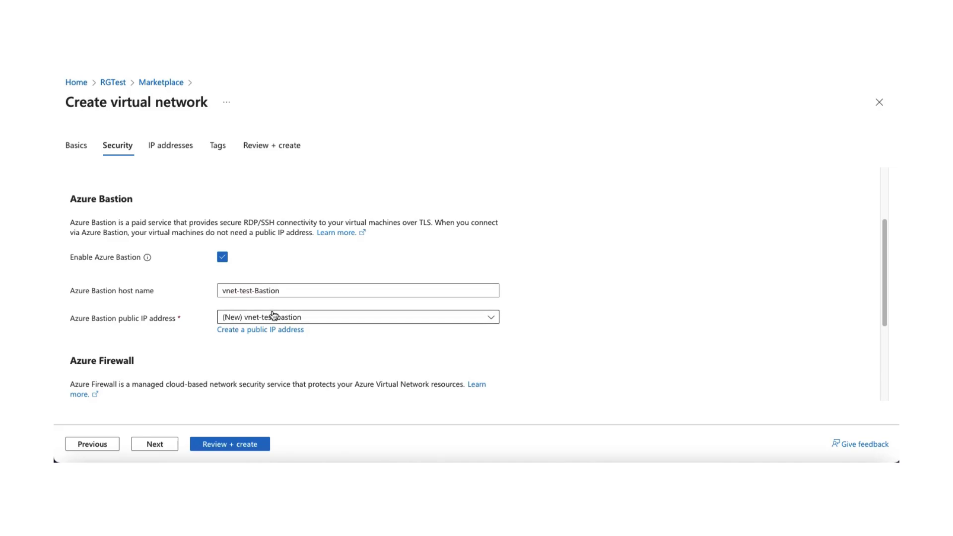
{"action": "left_click", "coordinate": [291, 322]}
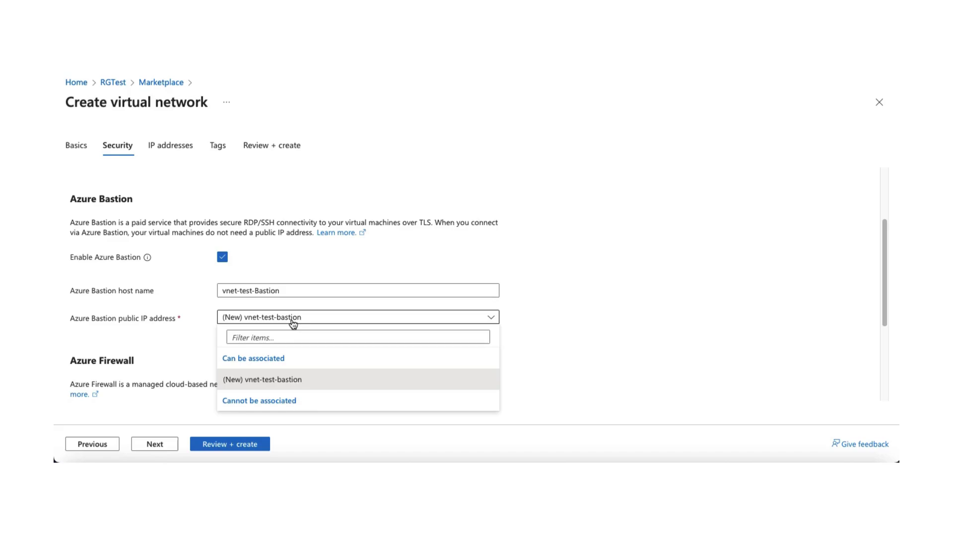
{"action": "left_click", "coordinate": [293, 323]}
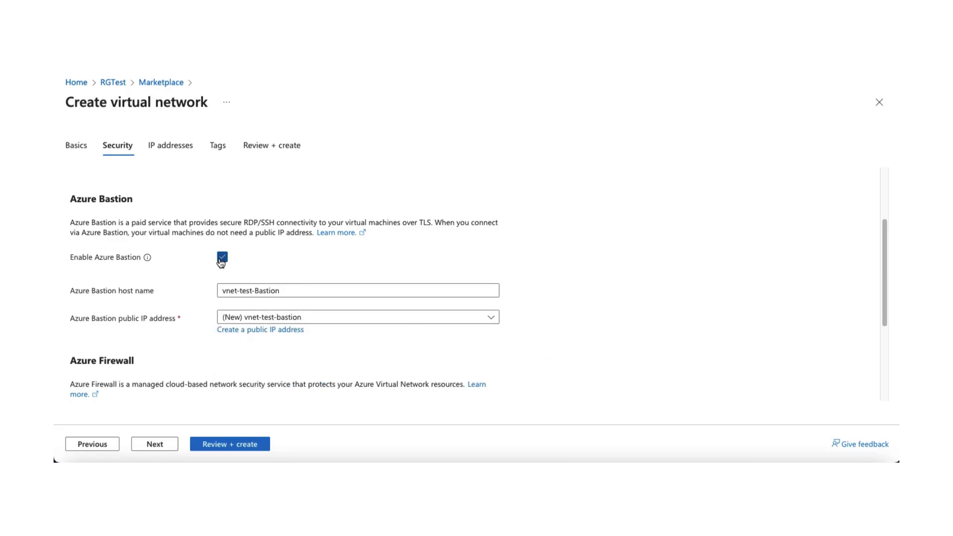
{"action": "left_click", "coordinate": [222, 258]}
Enable Azure Firewall temporarily to inspect its name, tier and policy options, and disable it again
{"action": "scroll", "coordinate": [508, 310], "scroll_direction": "down", "scroll_amount": 3}
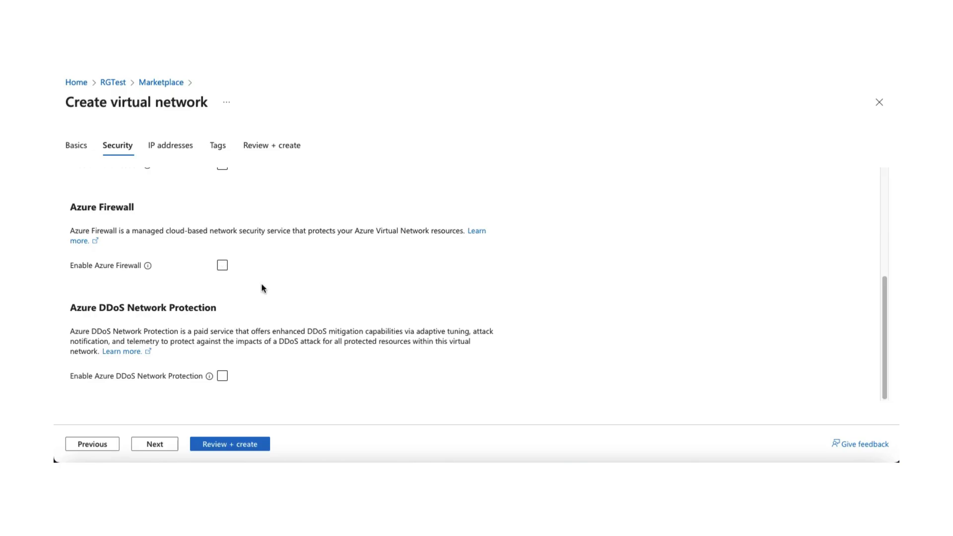
{"action": "left_click", "coordinate": [228, 265]}
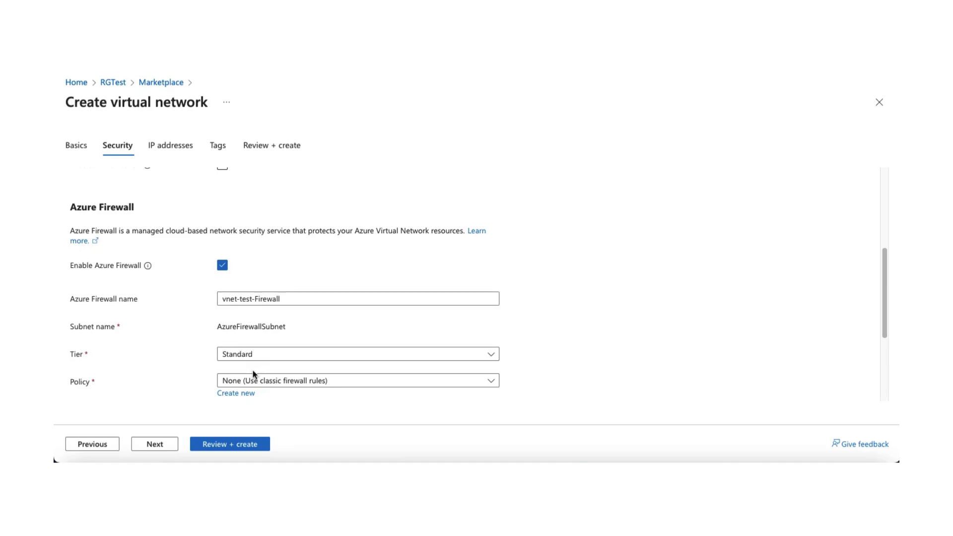
{"action": "left_click_drag", "start_coordinate": [883, 317], "coordinate": [882, 338]}
{"action": "left_click", "coordinate": [222, 220]}
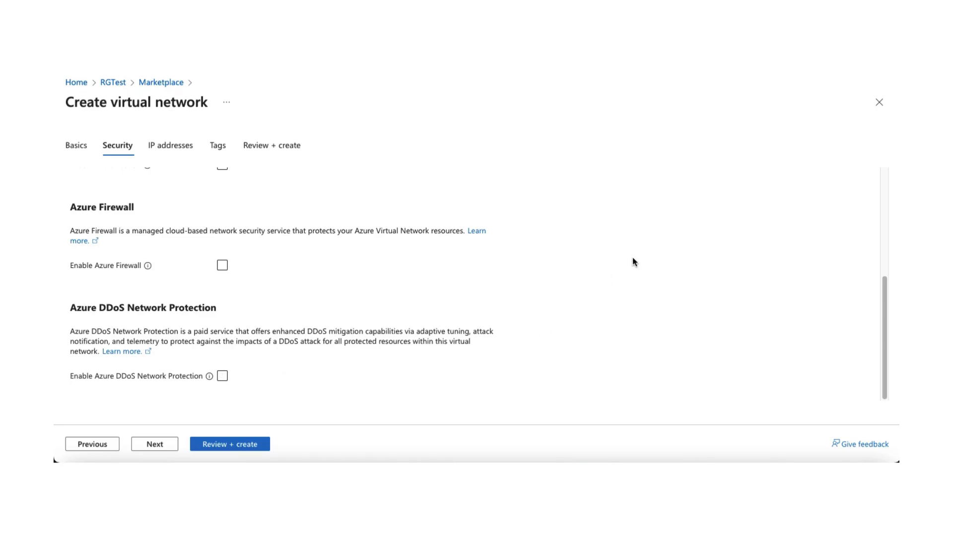
{"action": "scroll", "coordinate": [632, 258], "scroll_direction": "up", "scroll_amount": 5}
{"action": "scroll", "coordinate": [632, 260], "scroll_direction": "down", "scroll_amount": 5}
Continue to the IP address settings and delete the AzureBastionSubnet and AzureFirewallSubnet subnets
{"action": "left_click", "coordinate": [147, 448]}
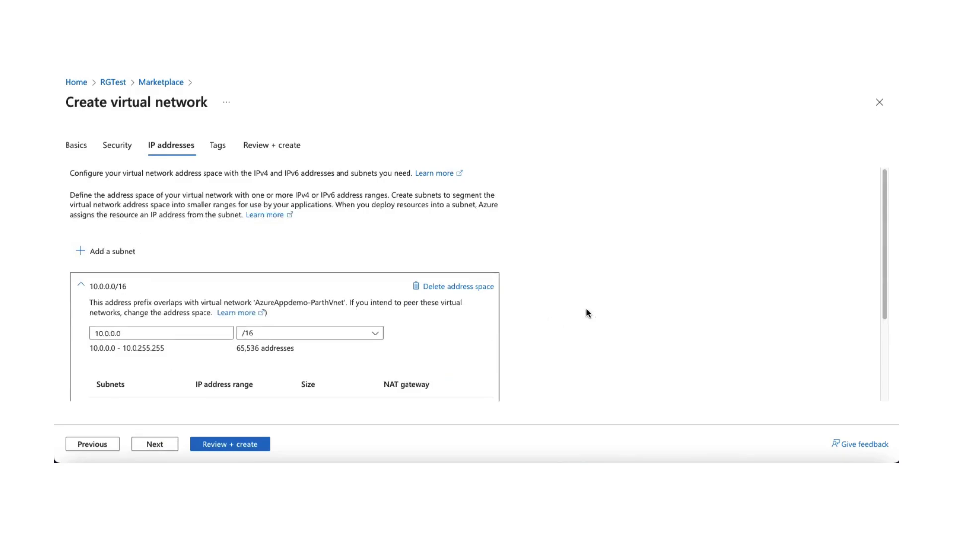
{"action": "scroll", "coordinate": [587, 313], "scroll_direction": "down", "scroll_amount": 2}
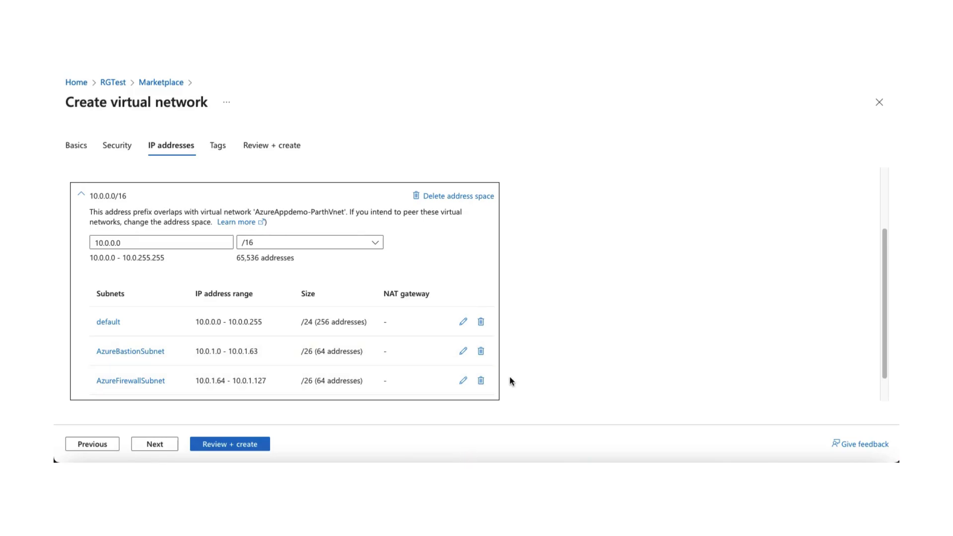
{"action": "left_click", "coordinate": [481, 352]}
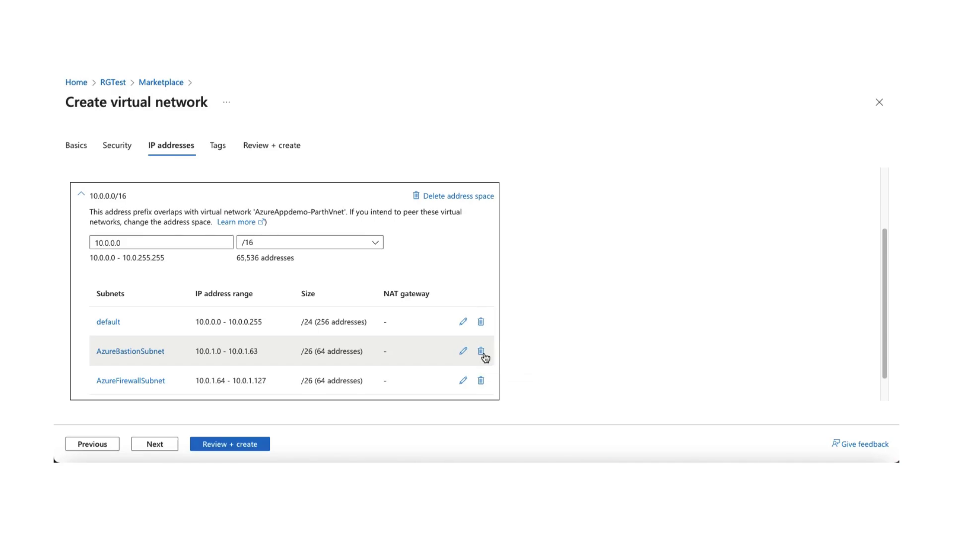
{"action": "left_click", "coordinate": [482, 352]}
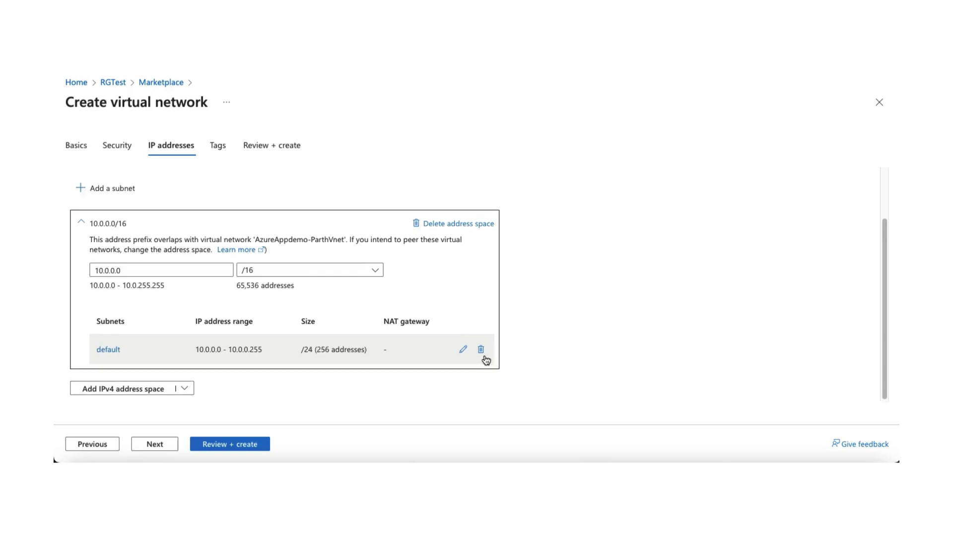
Set the prefix size of the virtual network's 10.0.0.0 address space to /22
{"action": "left_click", "coordinate": [132, 272]}
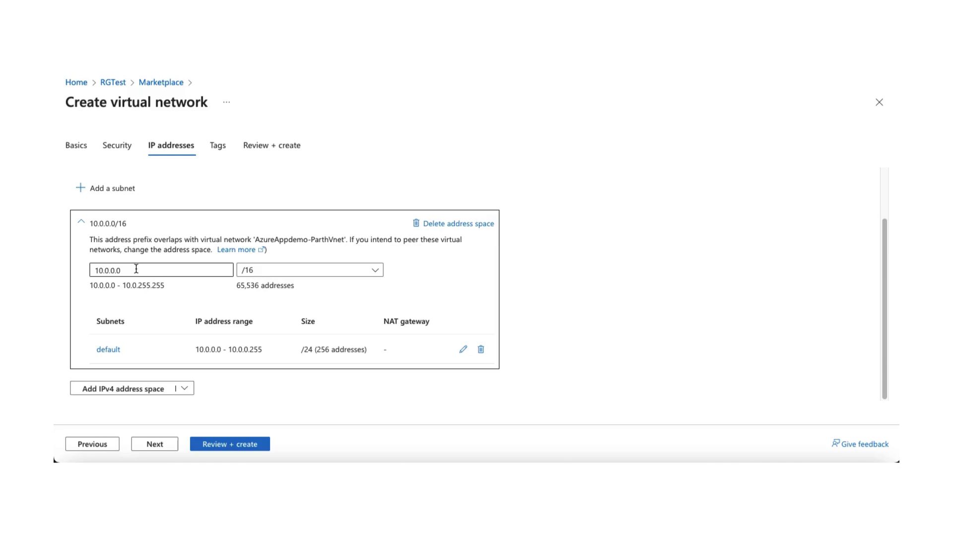
{"action": "left_click", "coordinate": [301, 274]}
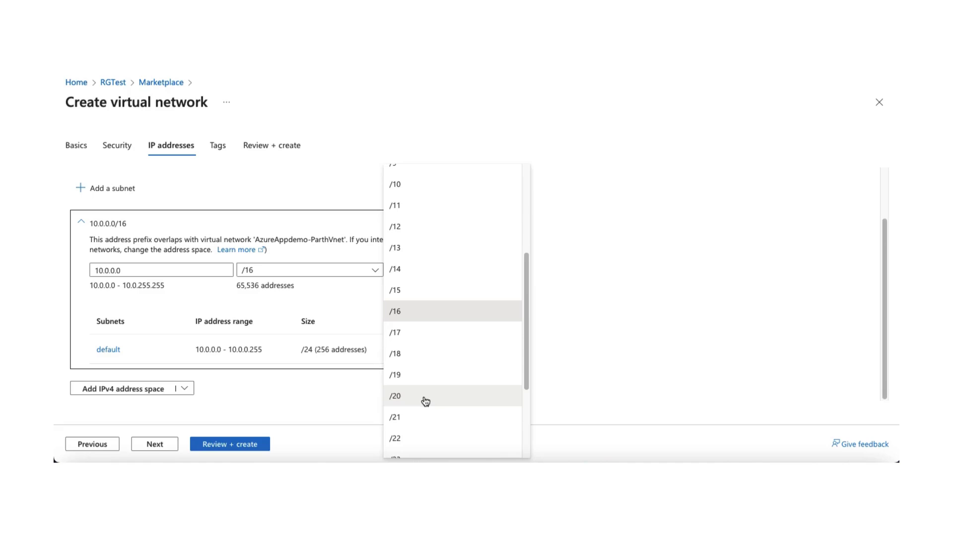
{"action": "left_click", "coordinate": [424, 438]}
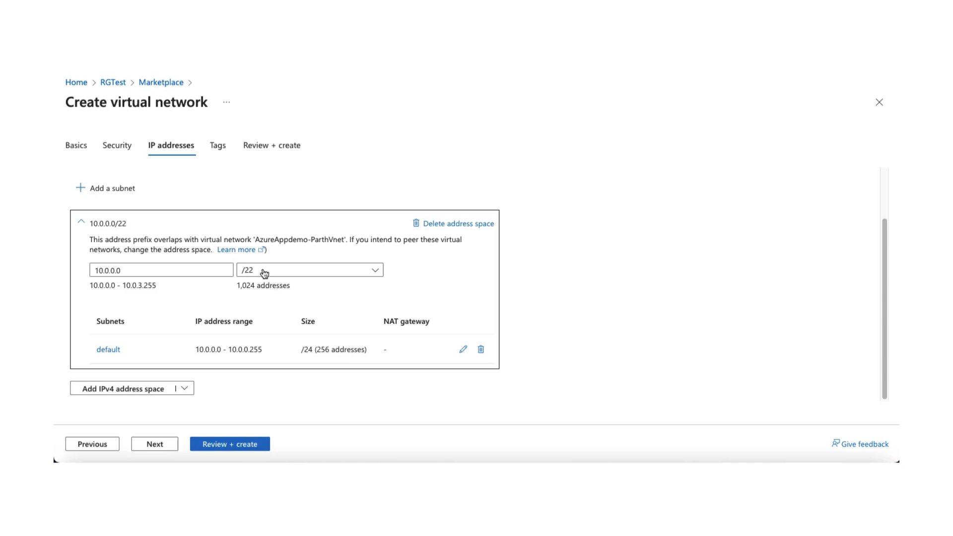
{"action": "left_click", "coordinate": [100, 272]}
Add a subnet named subnet2 to the 10.0.0.0/22 address space, with starting address 10.0.1.0 and size /24
{"action": "left_click", "coordinate": [108, 188]}
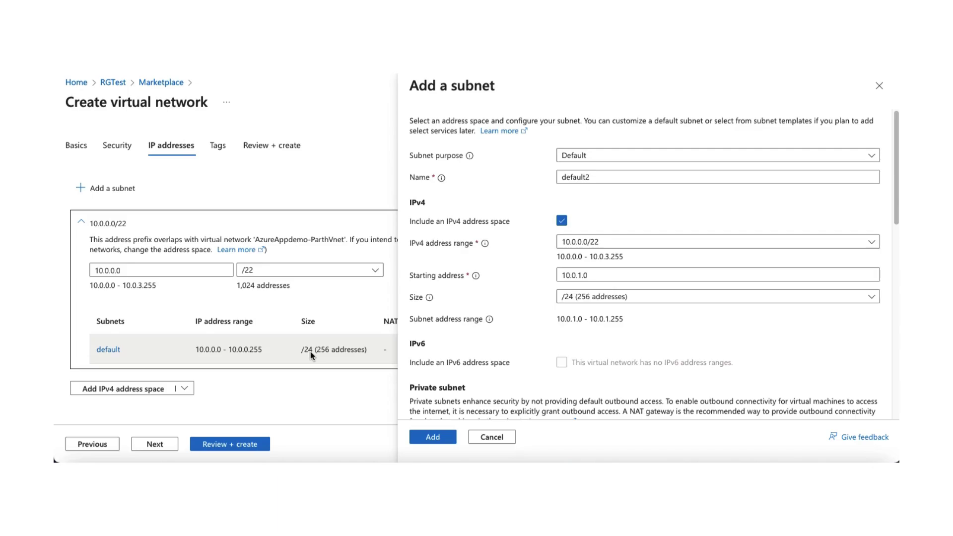
{"action": "double_click", "coordinate": [600, 182]}
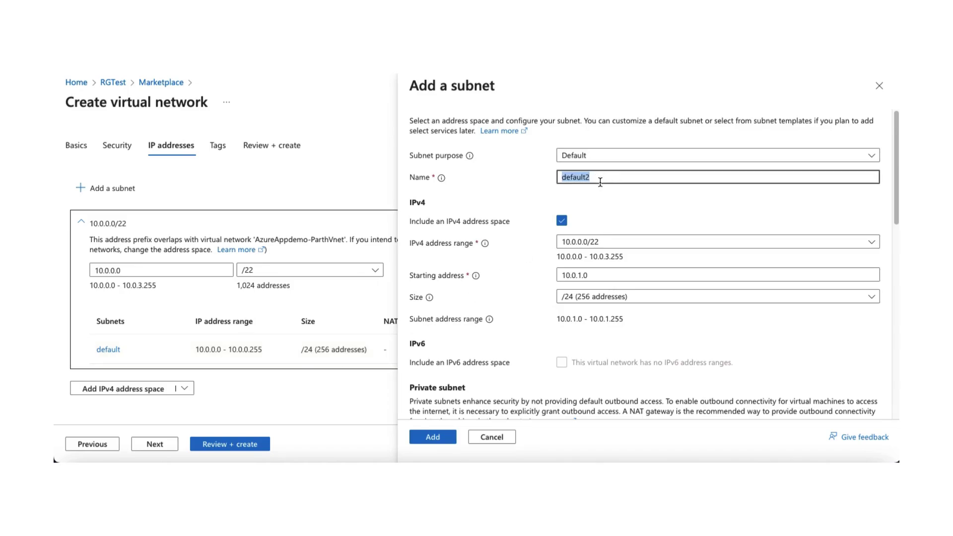
{"action": "type", "text": "subne"}
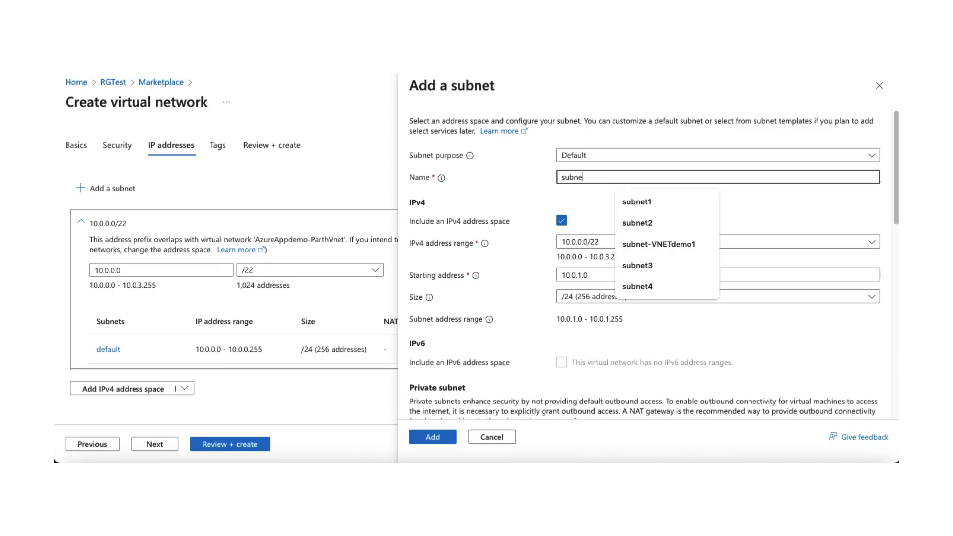
{"action": "type", "text": "t2"}
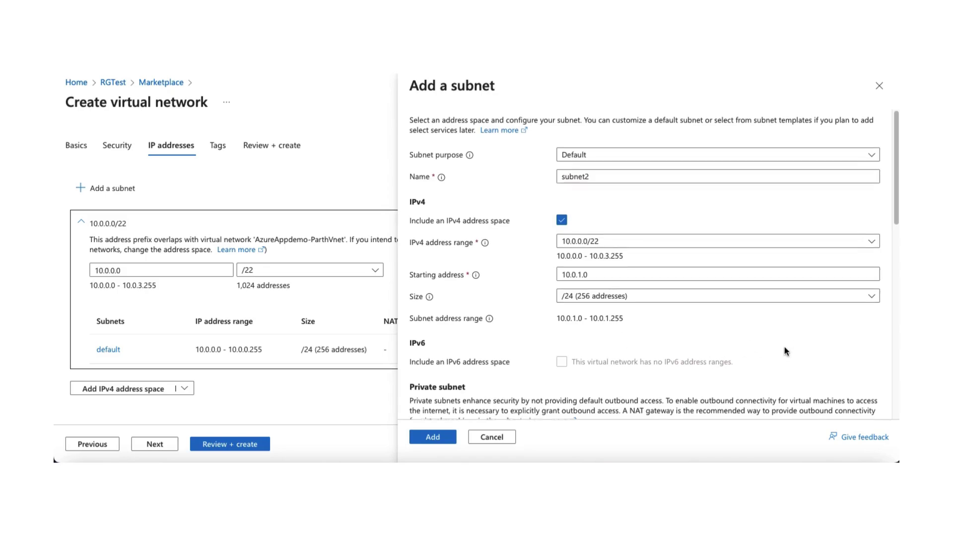
{"action": "scroll", "coordinate": [785, 346], "scroll_direction": "down", "scroll_amount": 4}
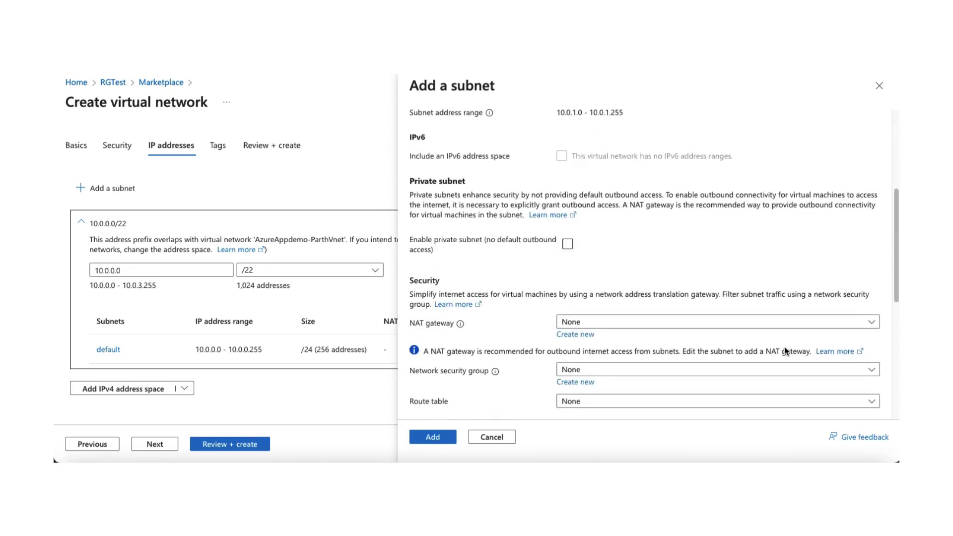
{"action": "scroll", "coordinate": [784, 347], "scroll_direction": "down", "scroll_amount": 3}
{"action": "scroll", "coordinate": [785, 347], "scroll_direction": "up", "scroll_amount": 7}
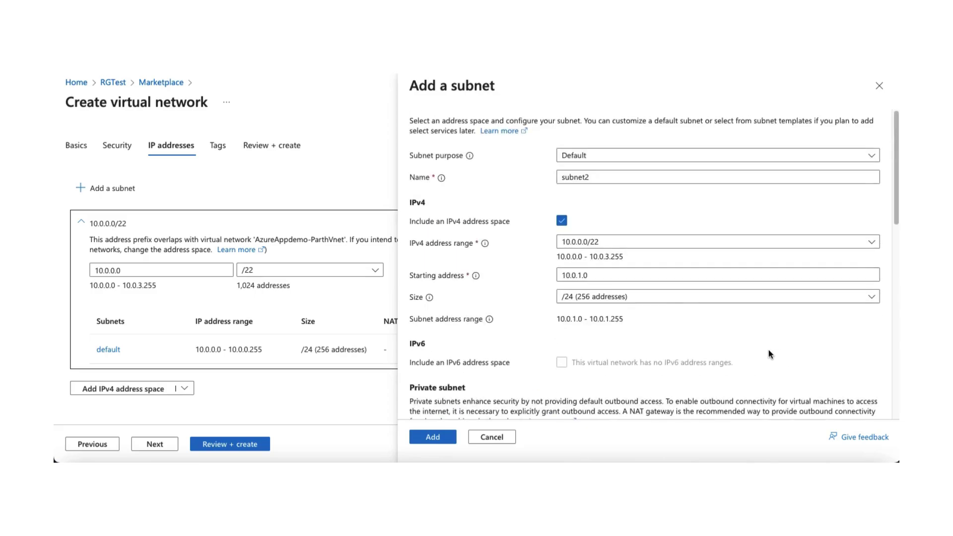
{"action": "left_click", "coordinate": [429, 448]}
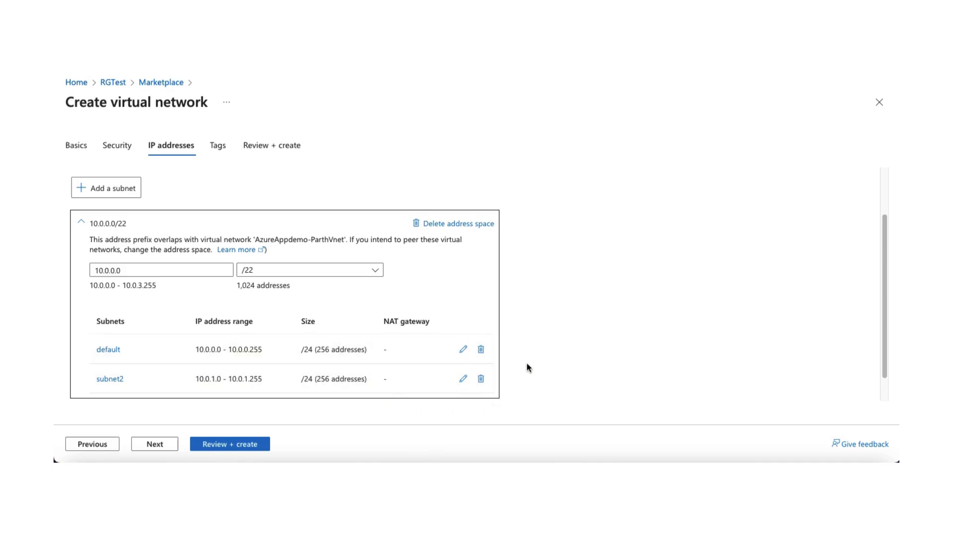
Add a subnet named subnet3 with starting address 10.0.3.0 and size /24 to the address space
{"action": "scroll", "coordinate": [529, 363], "scroll_direction": "down", "scroll_amount": 1}
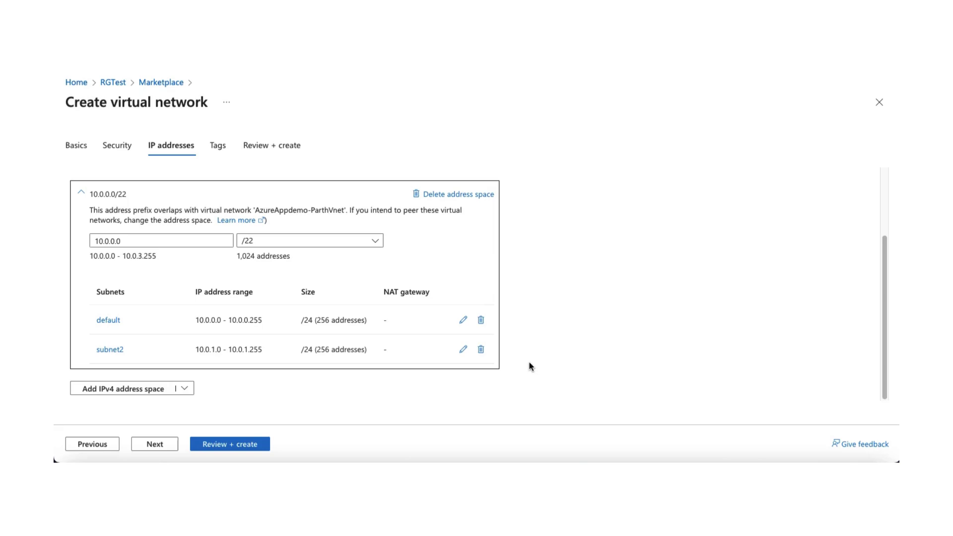
{"action": "scroll", "coordinate": [529, 366], "scroll_direction": "up", "scroll_amount": 3}
{"action": "left_click", "coordinate": [104, 250]}
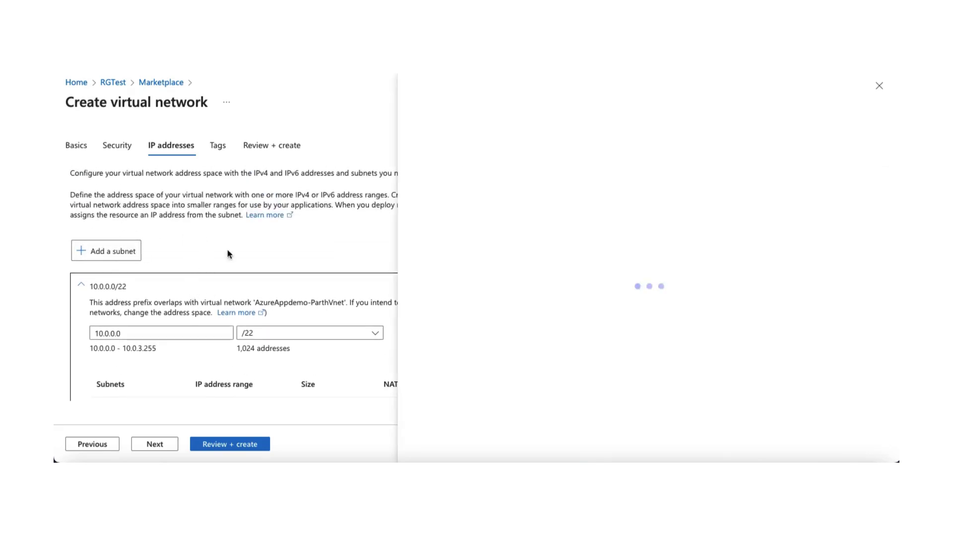
{"action": "double_click", "coordinate": [615, 173]}
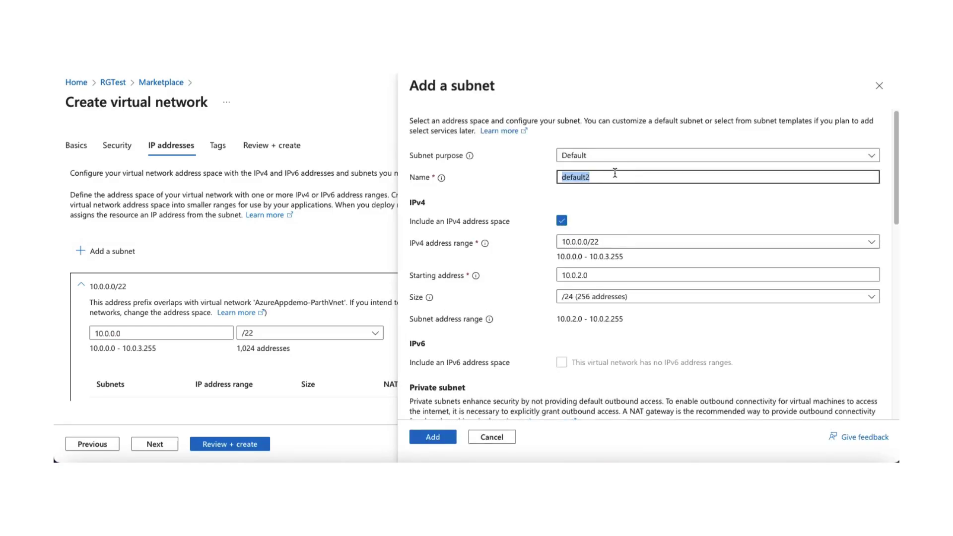
{"action": "type", "text": "subnet3"}
{"action": "left_click", "coordinate": [581, 275]}
{"action": "key", "text": "BackSpace"}
{"action": "type", "text": "3"}
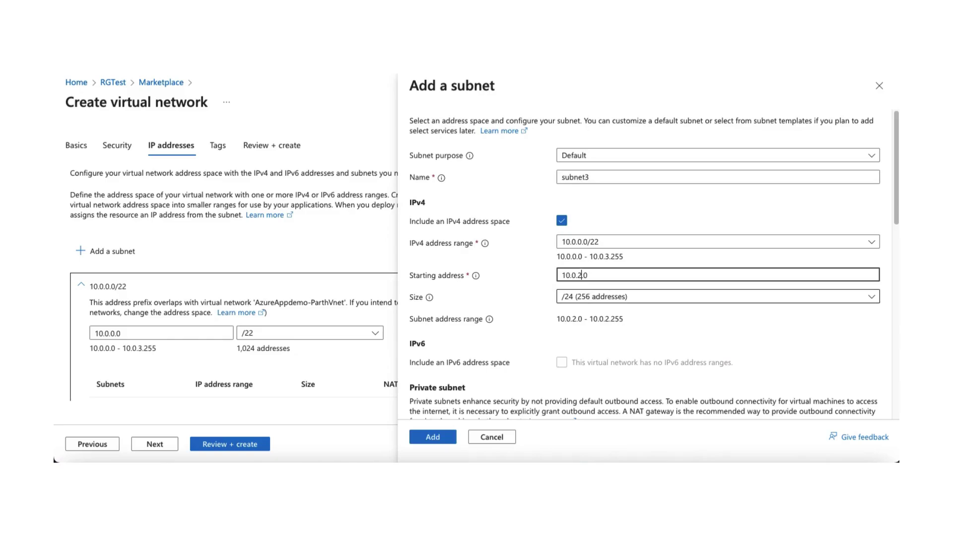
{"action": "left_click", "coordinate": [445, 436]}
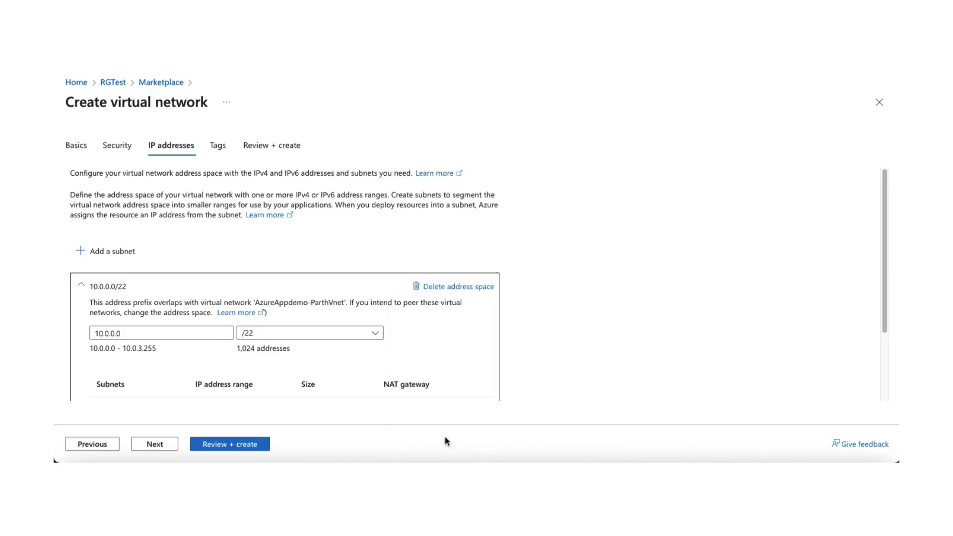
Try to define another subnet named subnet4 with starting address 10.0.3.0, and discard it
{"action": "scroll", "coordinate": [614, 311], "scroll_direction": "down", "scroll_amount": 3}
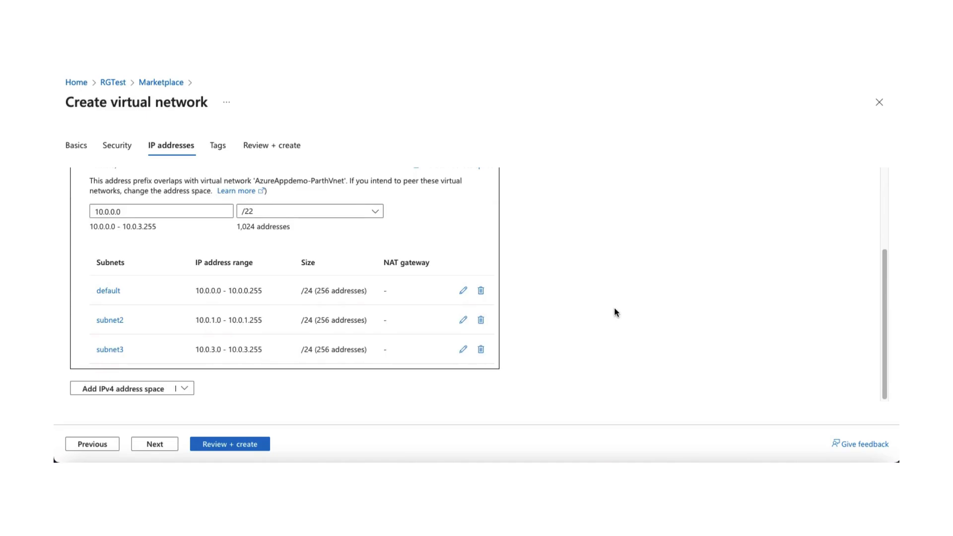
{"action": "scroll", "coordinate": [614, 313], "scroll_direction": "up", "scroll_amount": 3}
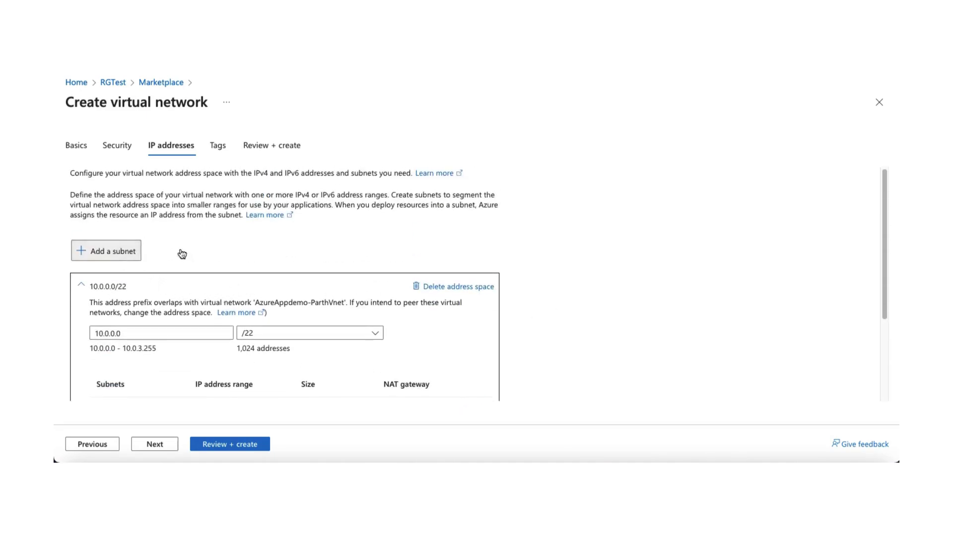
{"action": "left_click", "coordinate": [157, 254]}
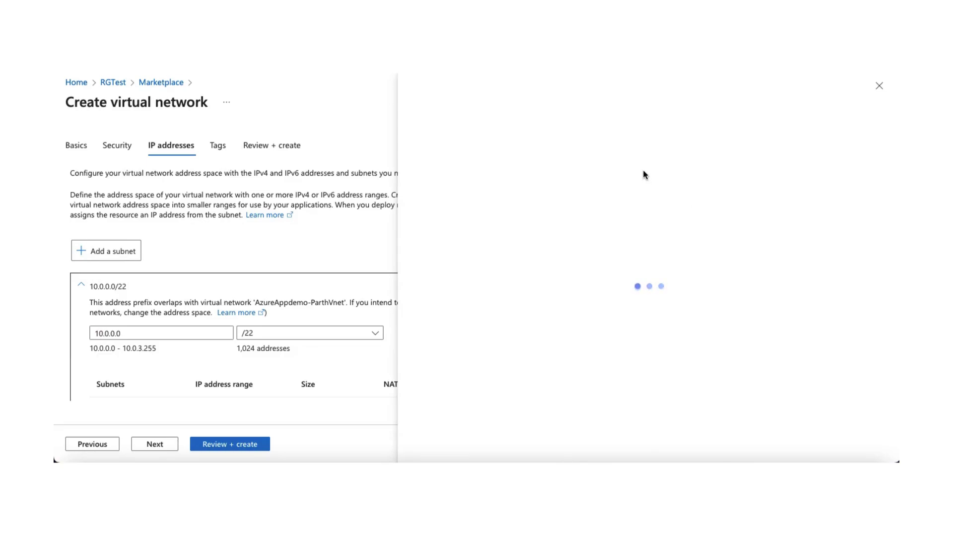
{"action": "left_click", "coordinate": [620, 174]}
{"action": "key", "text": "ctrl+a"}
{"action": "type", "text": "subnet4"}
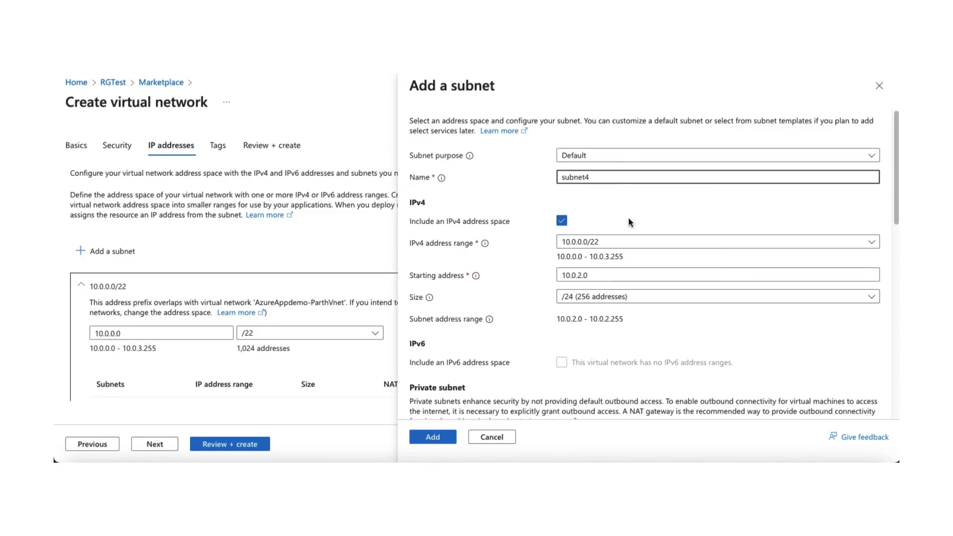
{"action": "left_click", "coordinate": [581, 277]}
{"action": "key", "text": "BackSpace"}
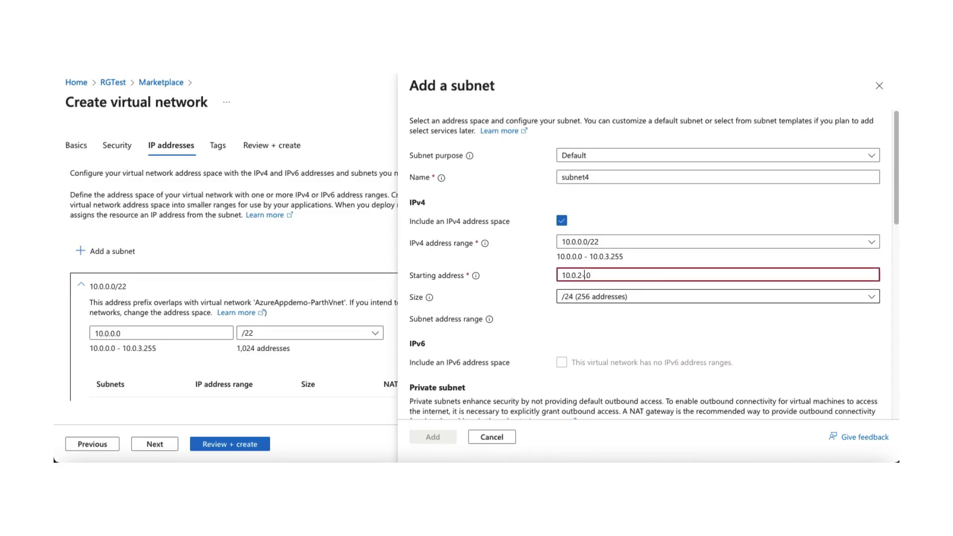
{"action": "type", "text": "0"}
{"action": "key", "text": "BackSpace"}
{"action": "type", "text": "3"}
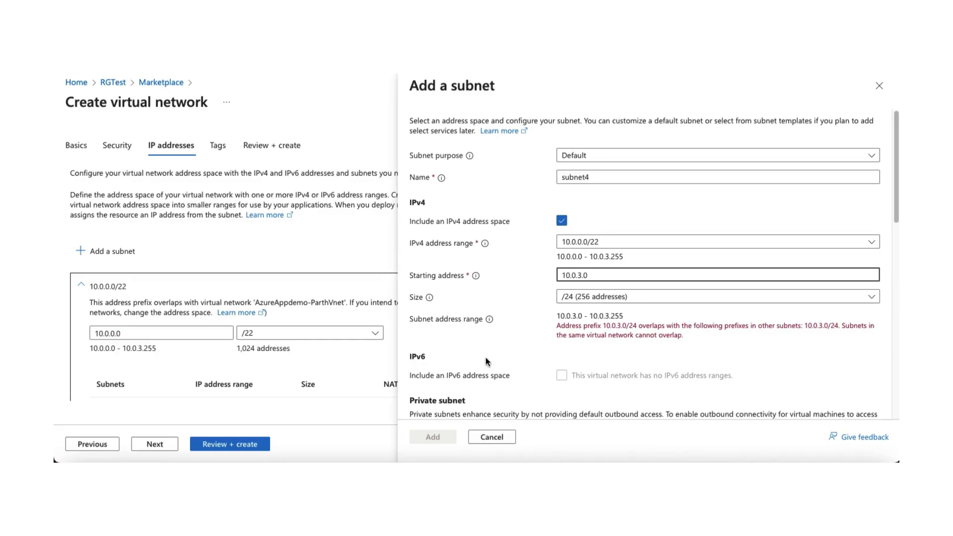
{"action": "scroll", "coordinate": [485, 357], "scroll_direction": "down", "scroll_amount": 3}
{"action": "left_click", "coordinate": [490, 438]}
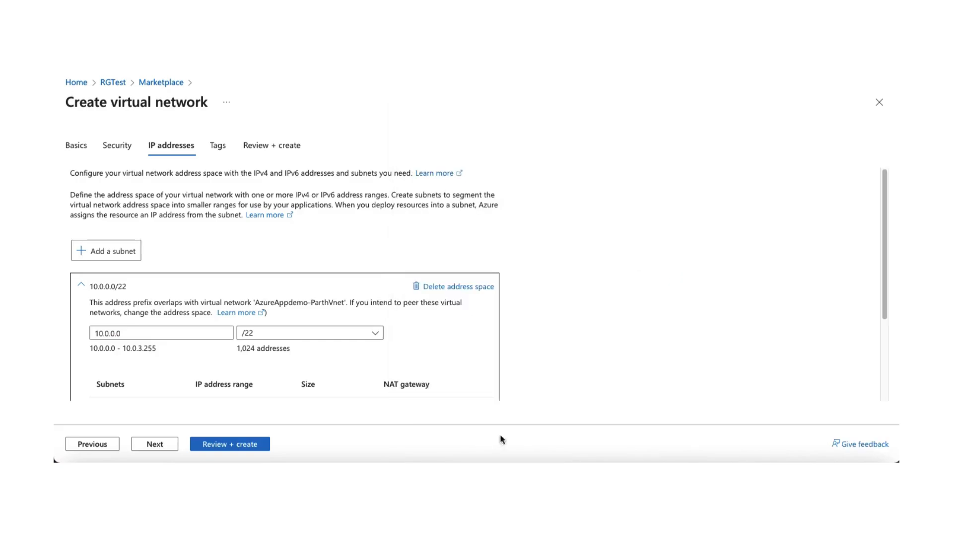
Add another subnet with the suggested name default2, starting address 10.0.2.0 and size /24
{"action": "scroll", "coordinate": [548, 378], "scroll_direction": "down", "scroll_amount": 3}
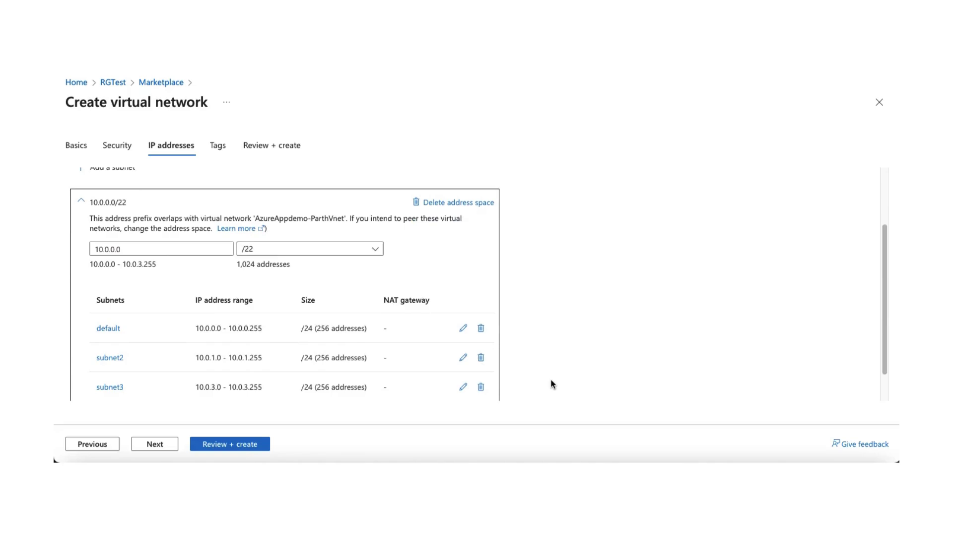
{"action": "scroll", "coordinate": [550, 379], "scroll_direction": "down", "scroll_amount": 1}
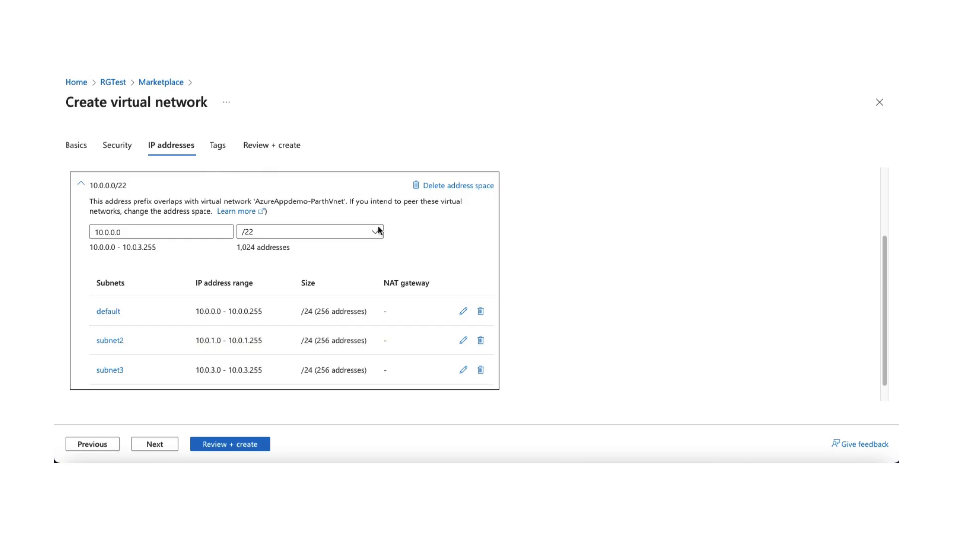
{"action": "scroll", "coordinate": [285, 189], "scroll_direction": "up", "scroll_amount": 3}
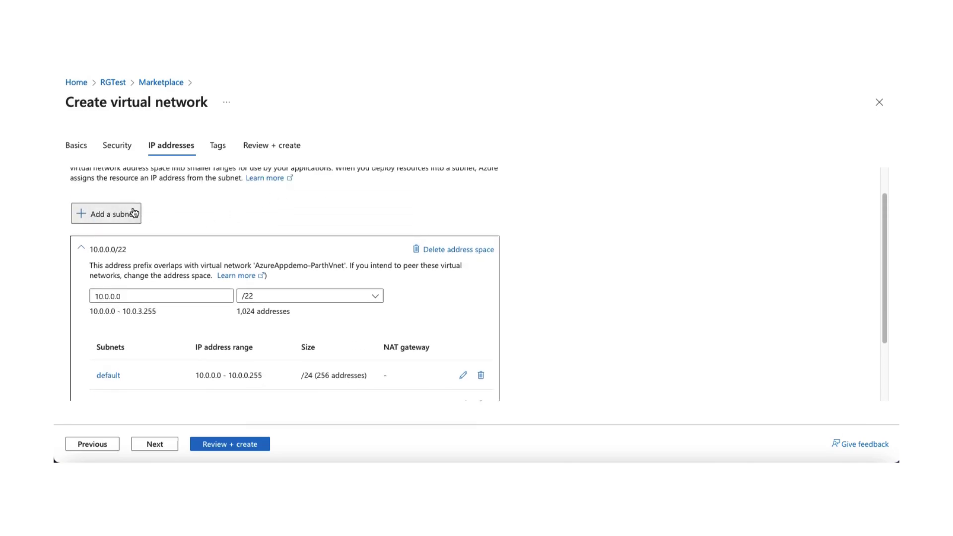
{"action": "left_click", "coordinate": [94, 214]}
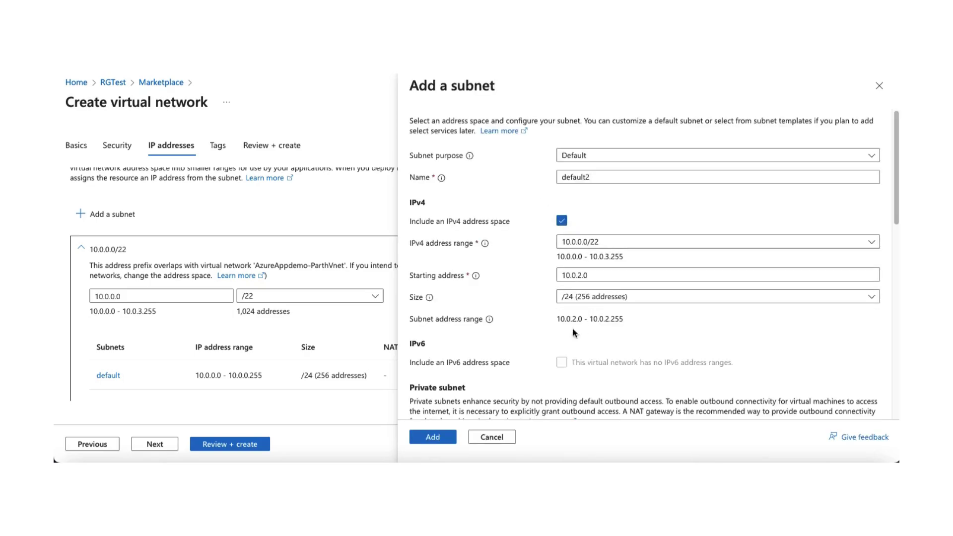
{"action": "left_click", "coordinate": [434, 437]}
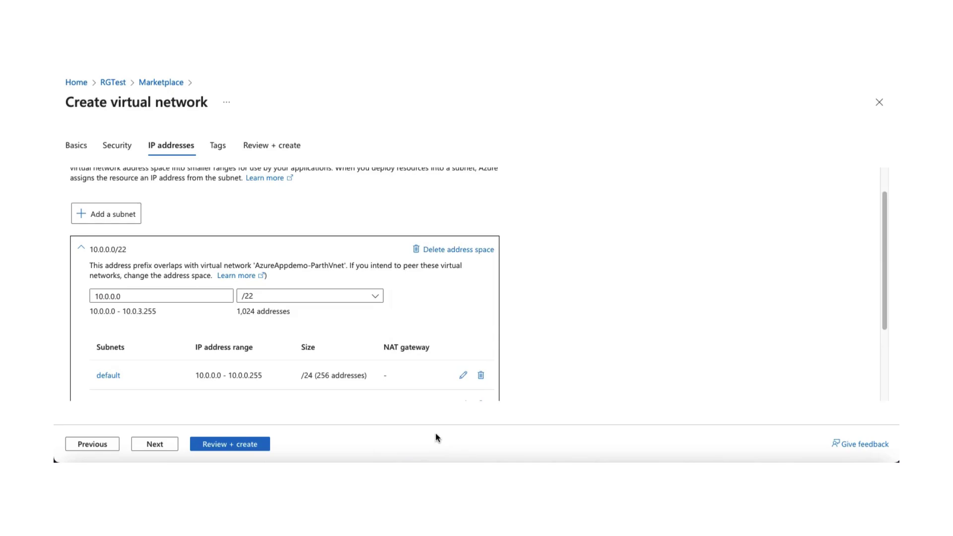
{"action": "scroll", "coordinate": [573, 350], "scroll_direction": "down", "scroll_amount": 2}
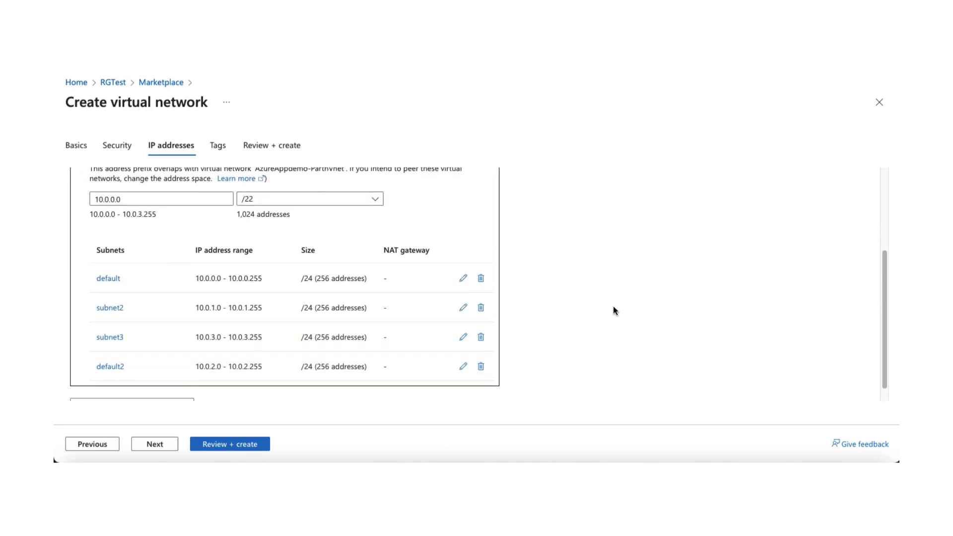
Check the subnet list, leave the tags empty, and create the virtual network after validation
{"action": "scroll", "coordinate": [608, 310], "scroll_direction": "up", "scroll_amount": 3}
{"action": "scroll", "coordinate": [607, 311], "scroll_direction": "down", "scroll_amount": 5}
{"action": "scroll", "coordinate": [603, 317], "scroll_direction": "up", "scroll_amount": 5}
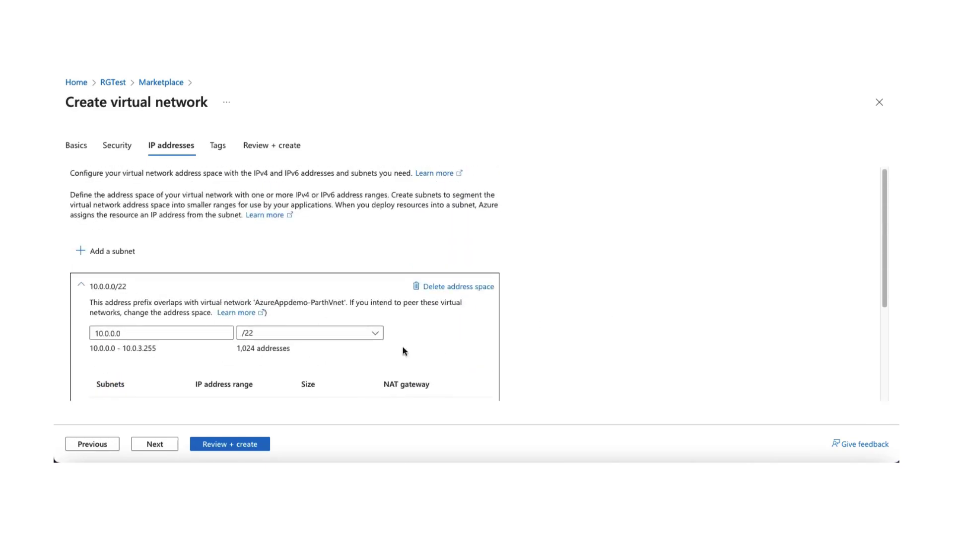
{"action": "scroll", "coordinate": [577, 329], "scroll_direction": "down", "scroll_amount": 3}
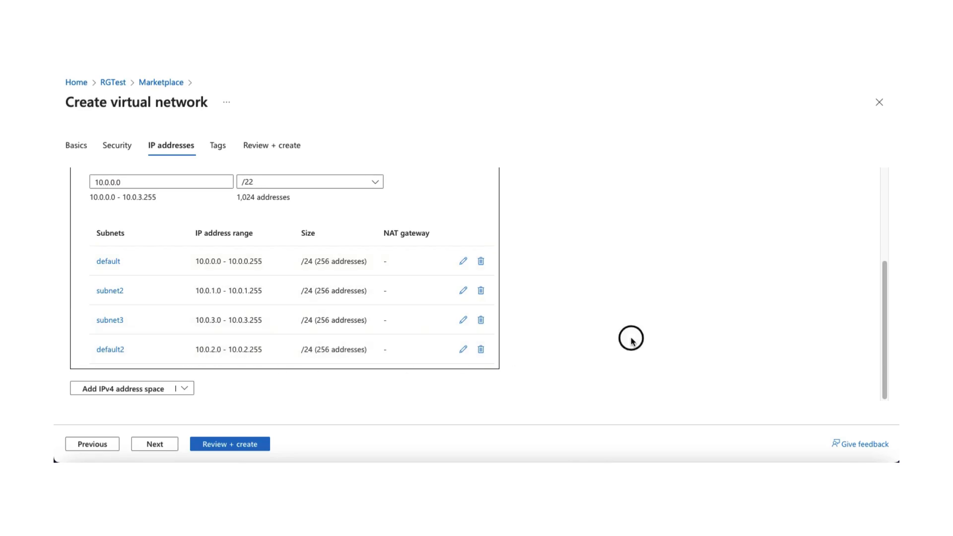
{"action": "left_click", "coordinate": [168, 445]}
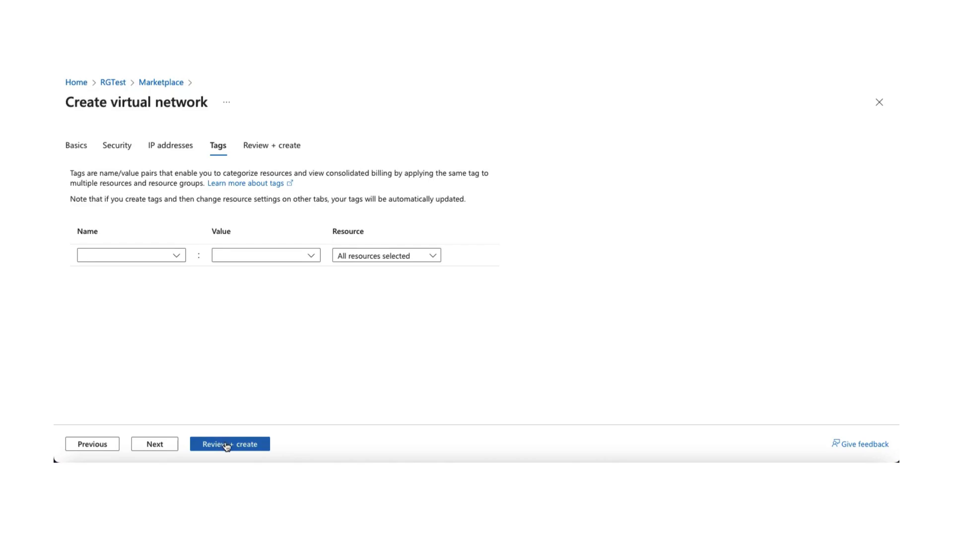
{"action": "left_click", "coordinate": [168, 446]}
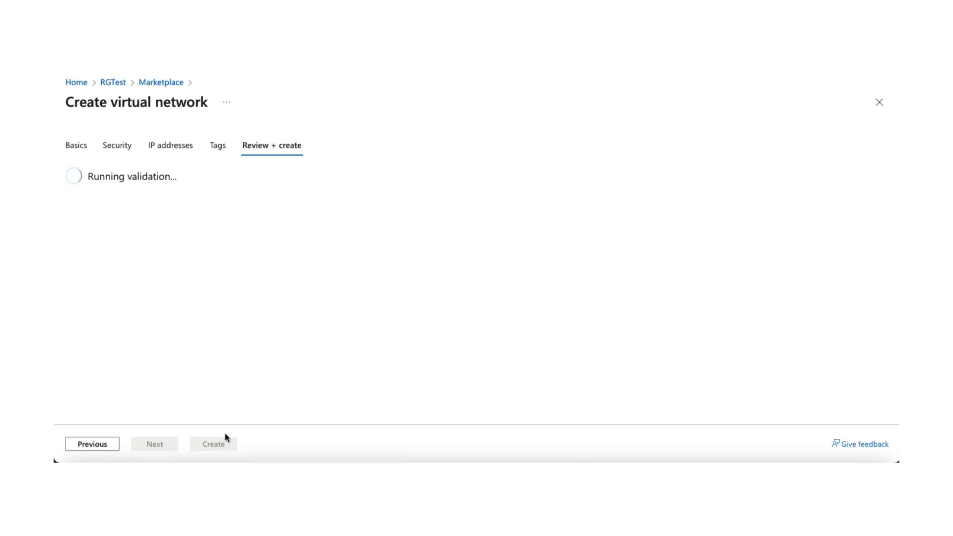
{"action": "left_click", "coordinate": [213, 444]}
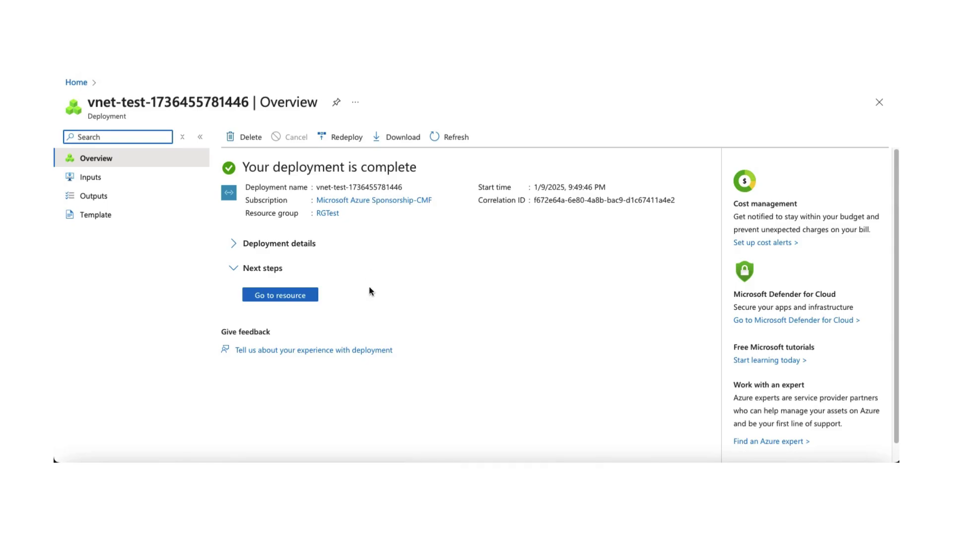
Open the address space settings of the deployed vnet-test network and examine which range and network the overlap warning names
{"action": "left_click", "coordinate": [269, 297]}
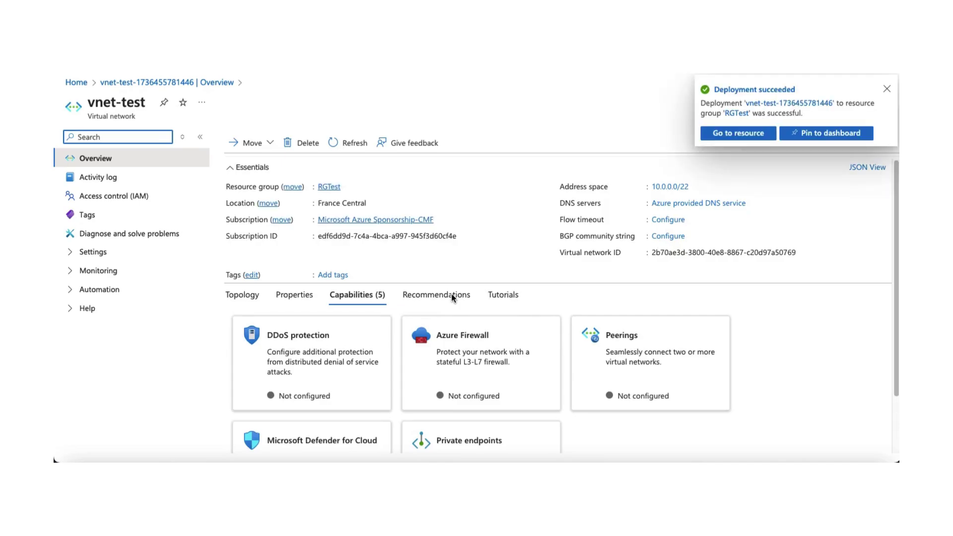
{"action": "left_click", "coordinate": [887, 92]}
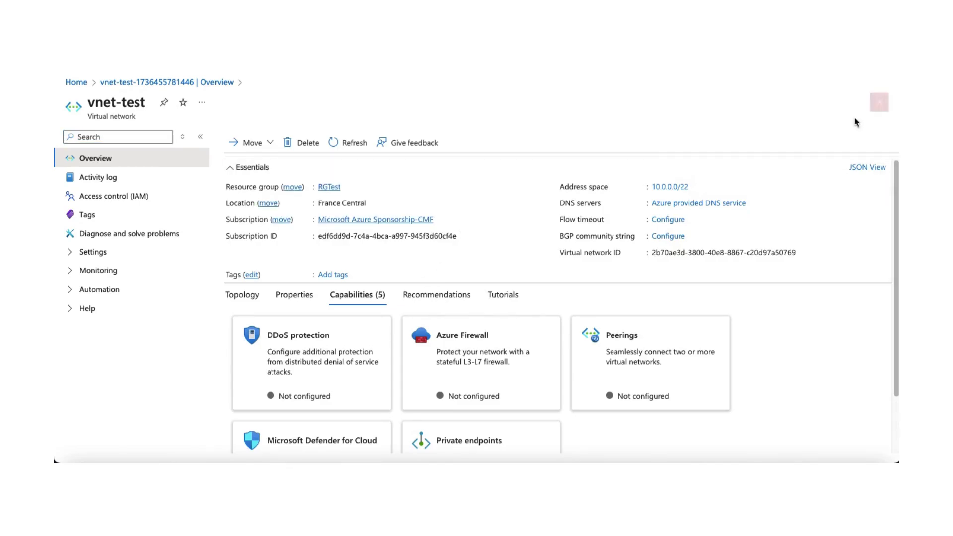
{"action": "left_click", "coordinate": [666, 187]}
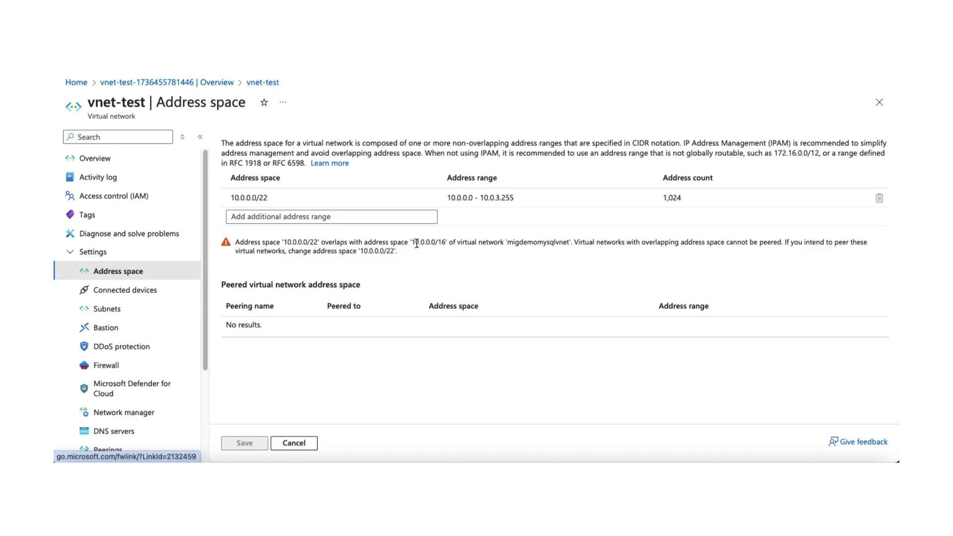
{"action": "left_click_drag", "start_coordinate": [416, 243], "coordinate": [445, 243]}
{"action": "left_click_drag", "start_coordinate": [506, 243], "coordinate": [576, 245]}
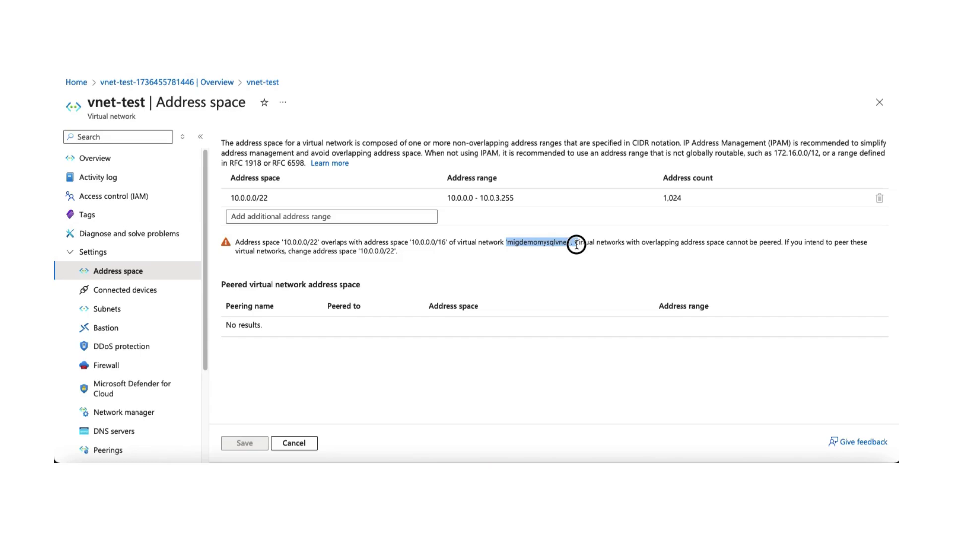
{"action": "left_click_drag", "start_coordinate": [412, 243], "coordinate": [445, 243]}
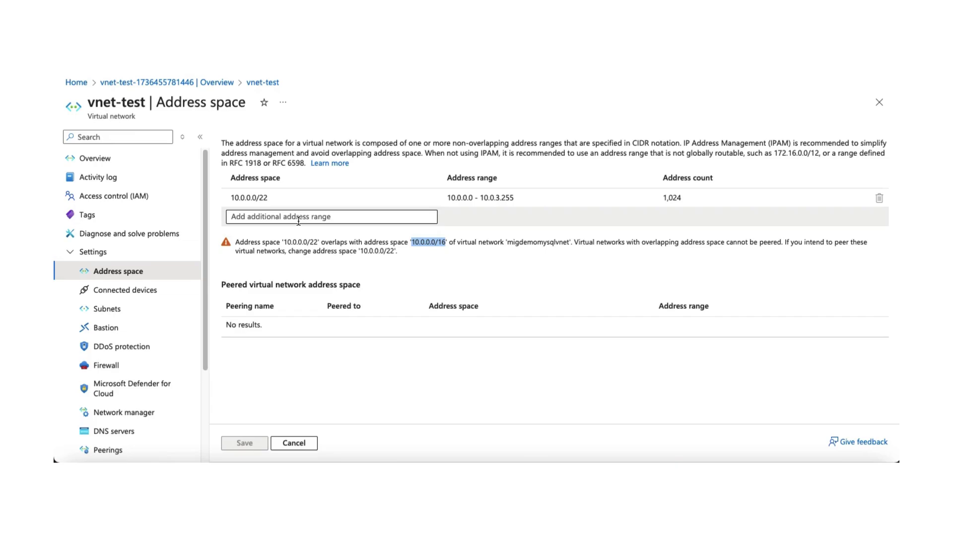
Add the additional address range 172.16.0.0/24 to vnet-test, save the change, and check the listed ranges
{"action": "left_click", "coordinate": [300, 217]}
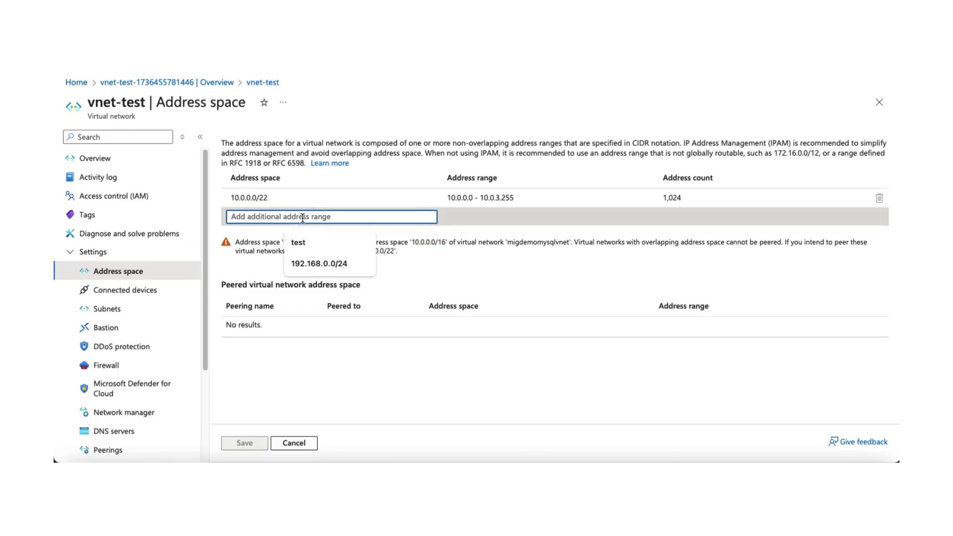
{"action": "type", "text": "17"}
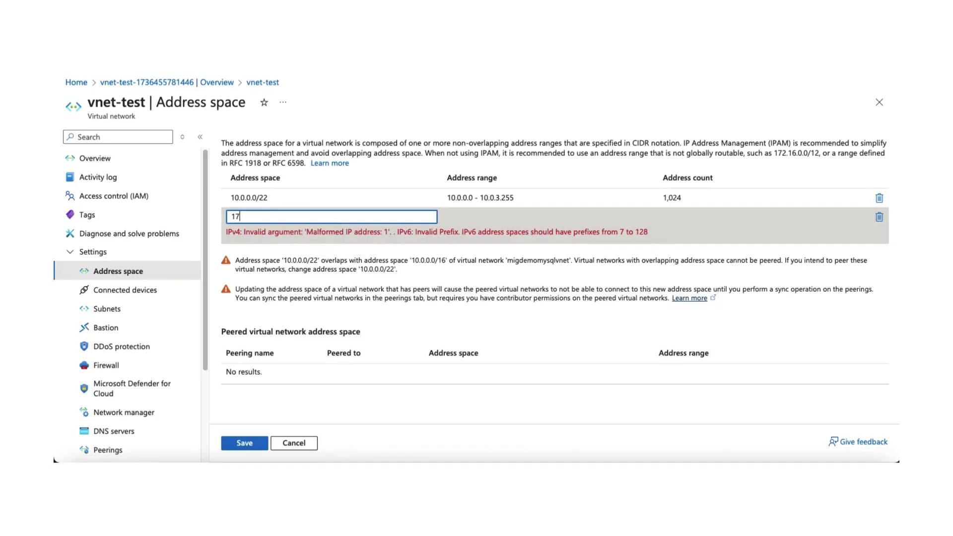
{"action": "type", "text": "2."}
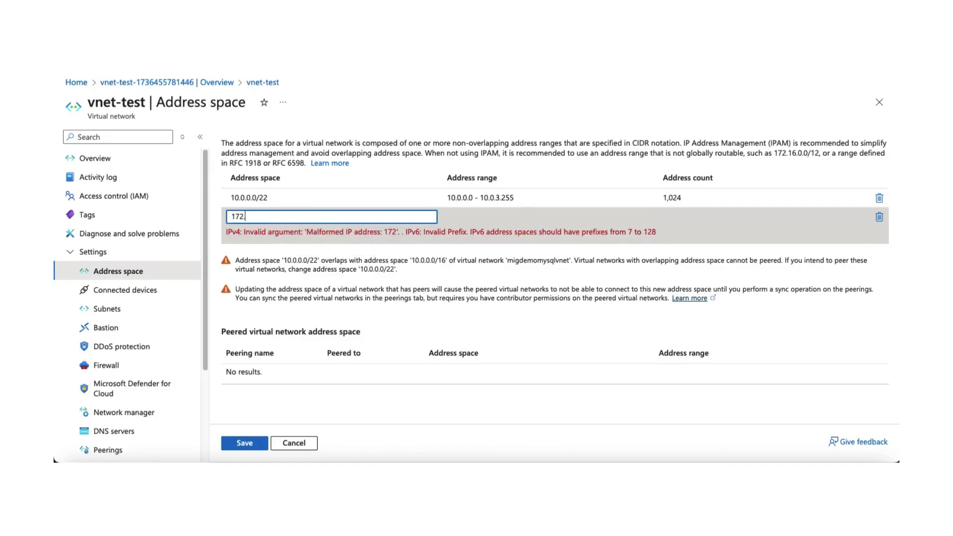
{"action": "type", "text": "1"}
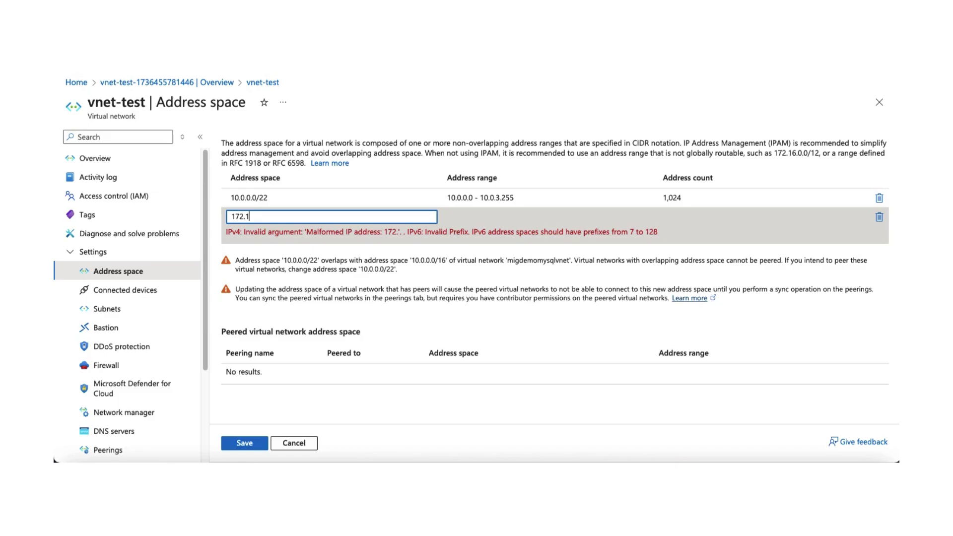
{"action": "type", "text": "6.0.0/24"}
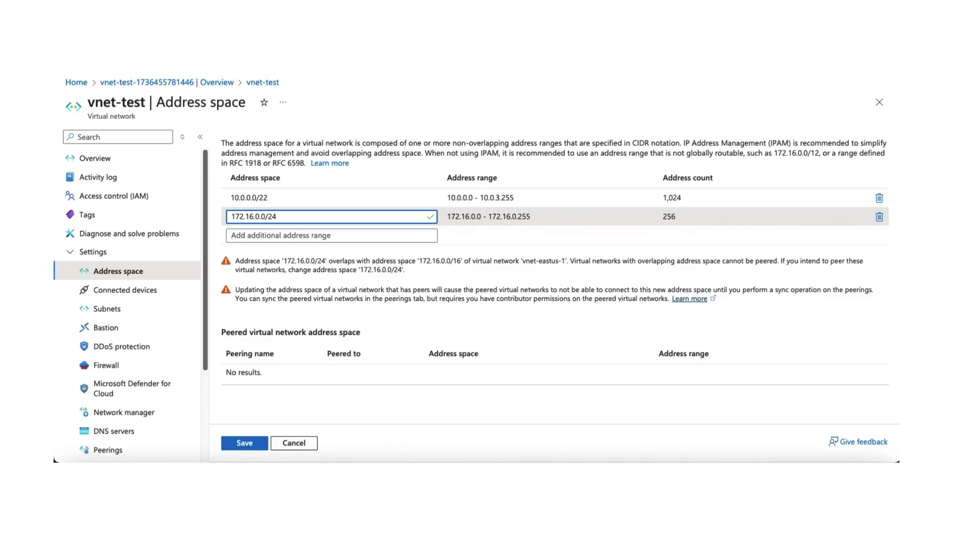
{"action": "left_click", "coordinate": [244, 443]}
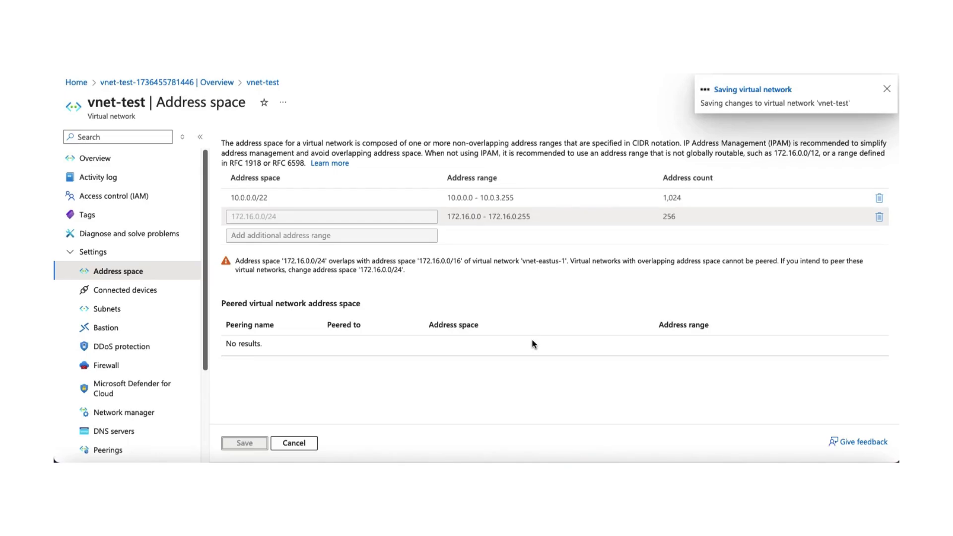
{"action": "left_click", "coordinate": [253, 217]}
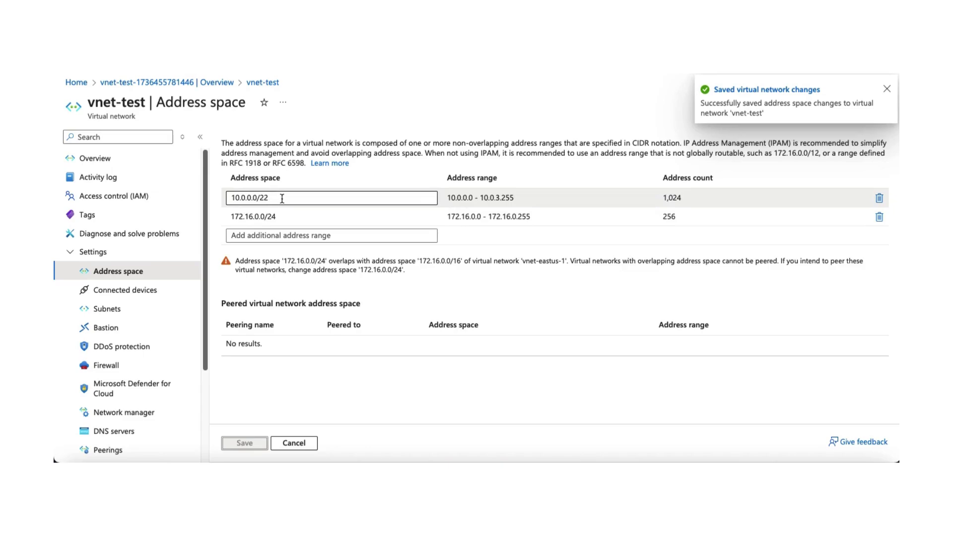
{"action": "triple_click", "coordinate": [282, 199]}
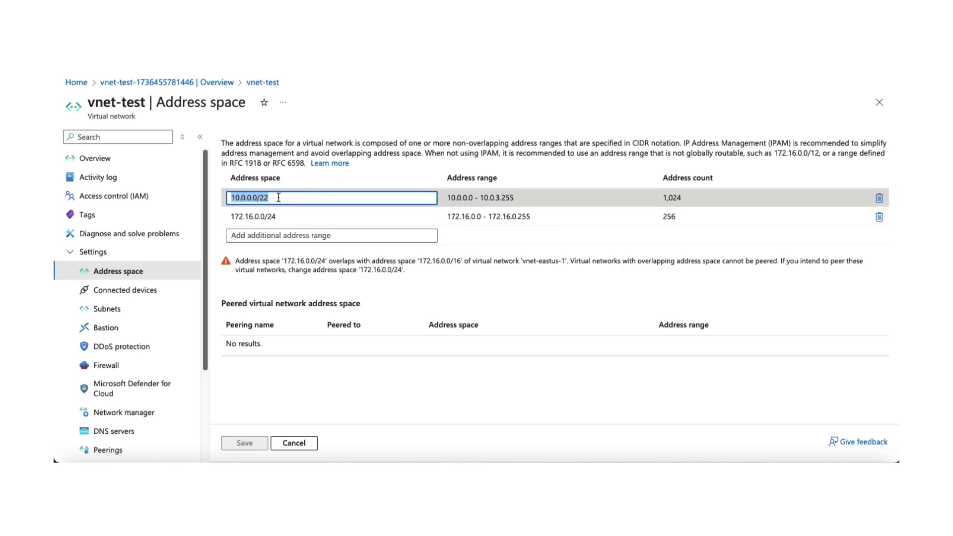
{"action": "left_click", "coordinate": [350, 185]}
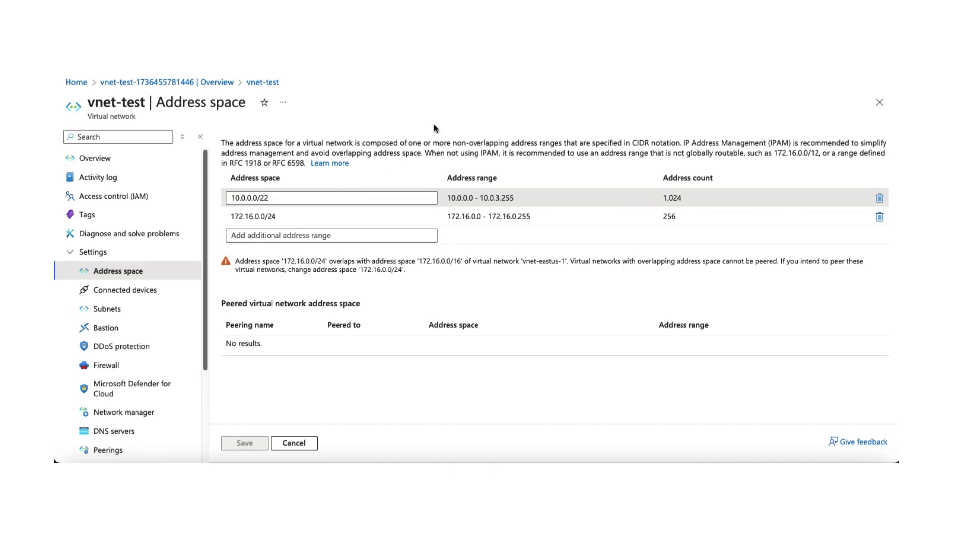
Open the subnet list of vnet-test and look through the other settings available for the network
{"action": "left_click", "coordinate": [128, 316]}
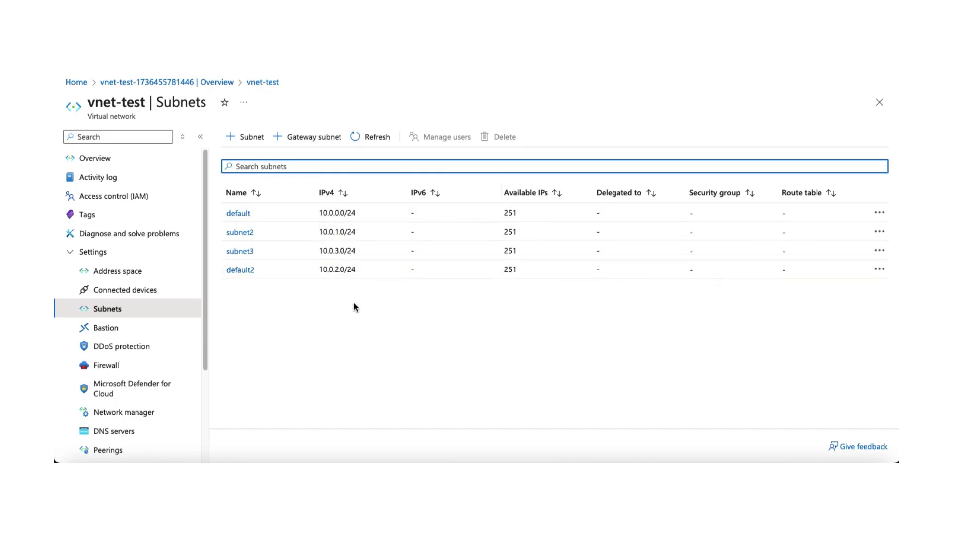
{"action": "scroll", "coordinate": [202, 345], "scroll_direction": "down", "scroll_amount": 3}
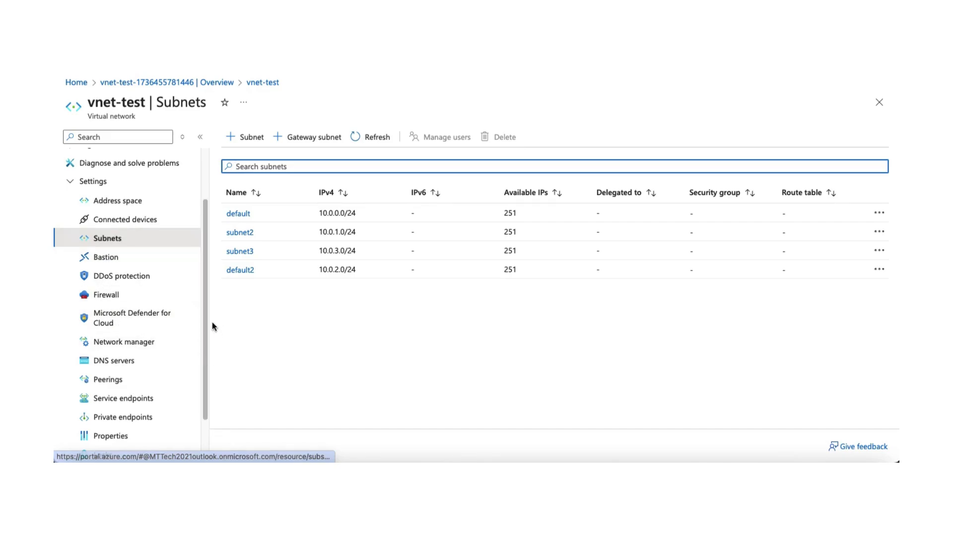
{"action": "left_click_drag", "start_coordinate": [207, 324], "coordinate": [202, 362]}
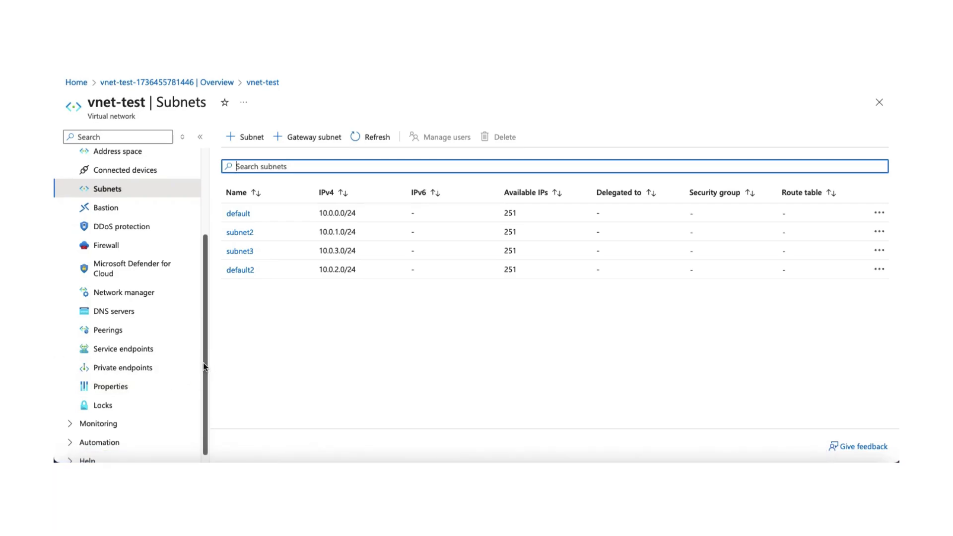
{"action": "left_click_drag", "start_coordinate": [204, 362], "coordinate": [213, 267]}
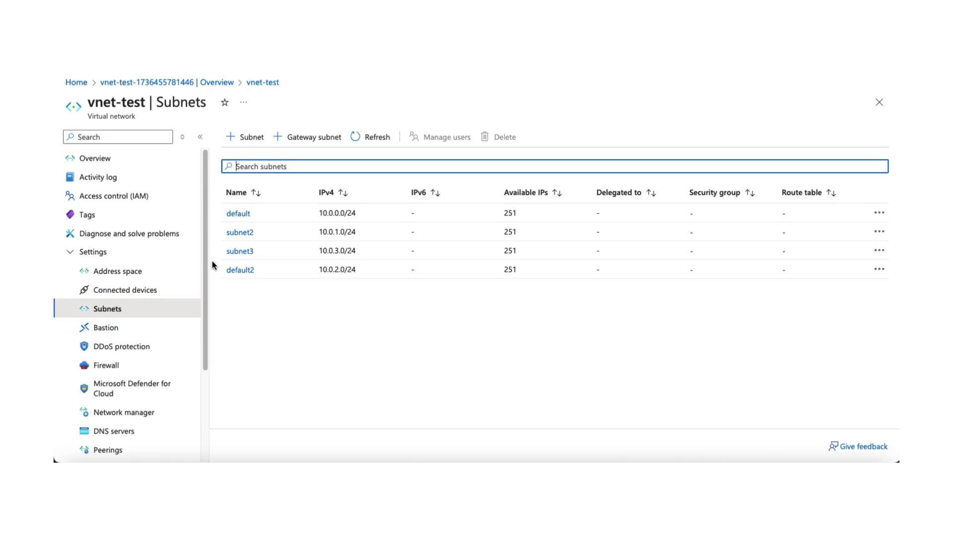